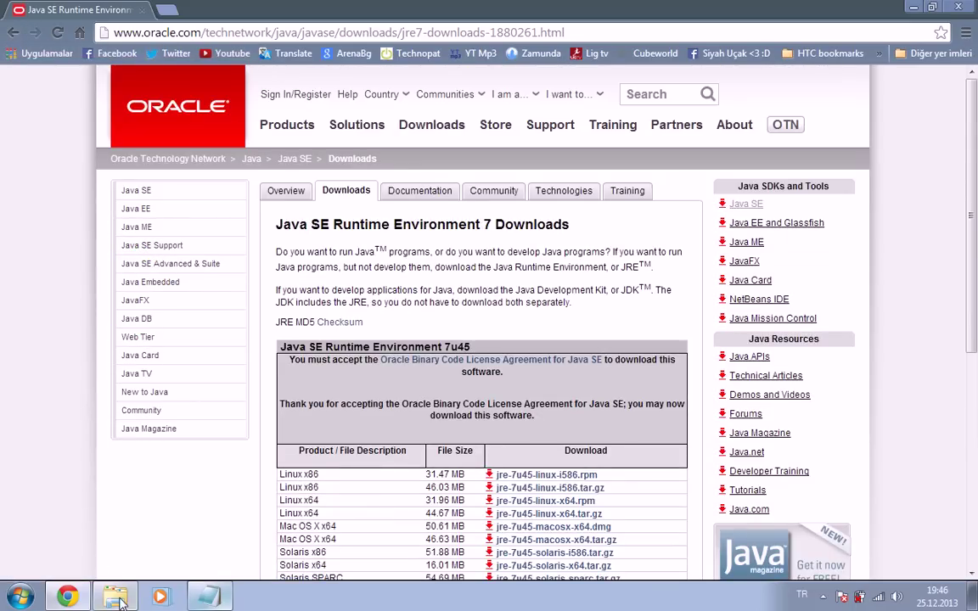
Copy the Android SDK address from the notes and open developer.android.com/sdk/index.html in a new browser tab
left_click(208, 597)
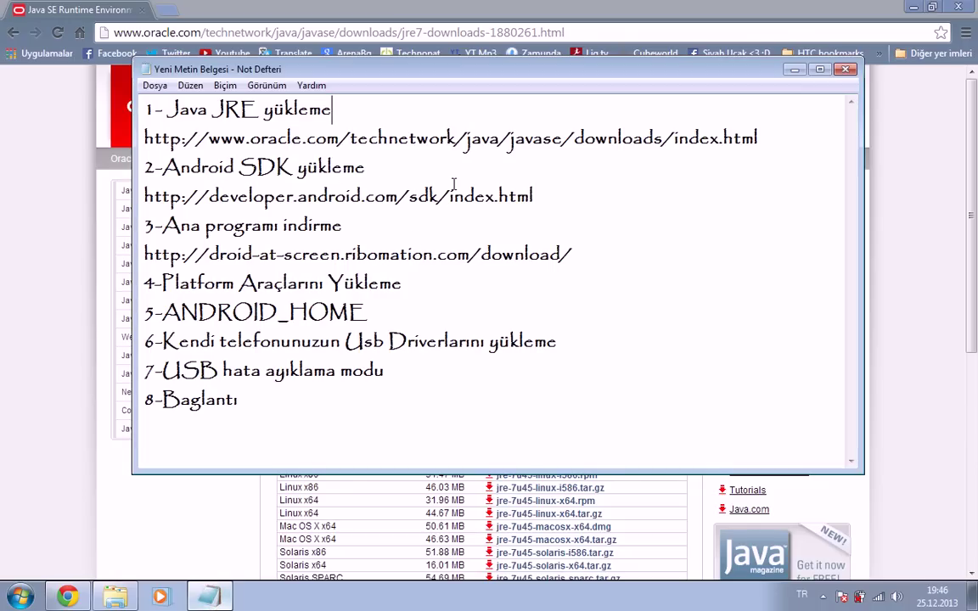
left_click_drag(536, 196, 146, 198)
key("ctrl+c")
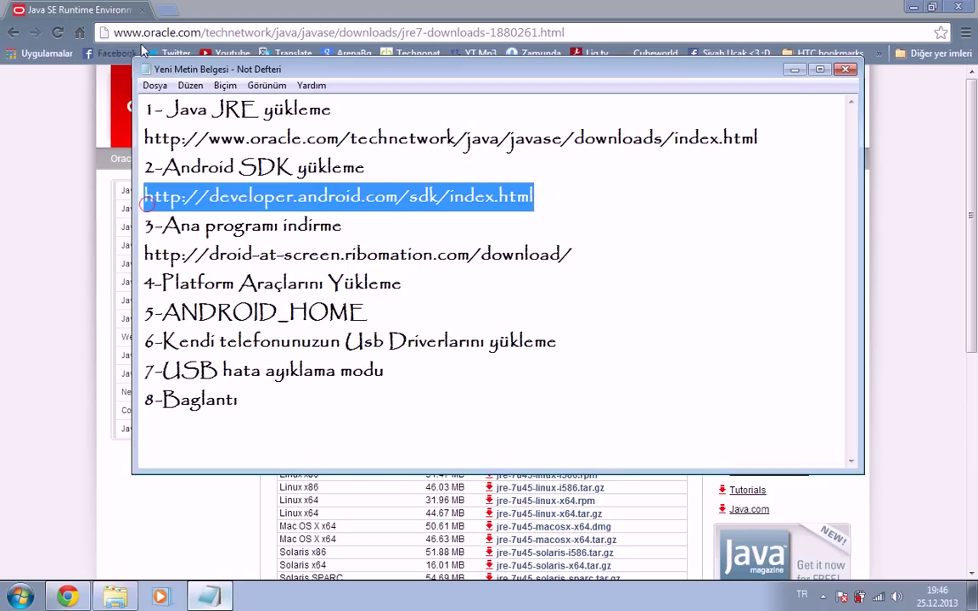
left_click(166, 10)
key("ctrl+v")
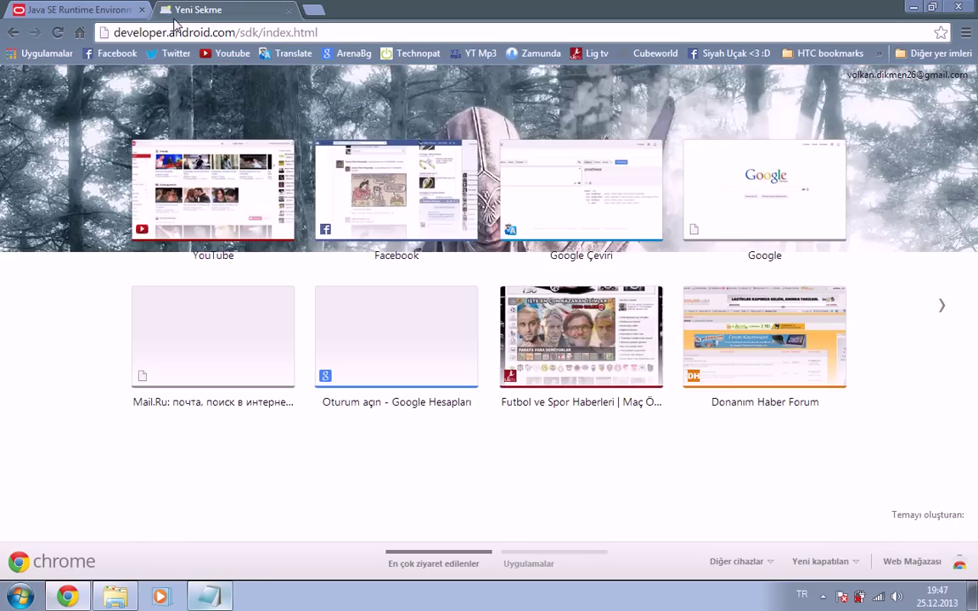
key("Return")
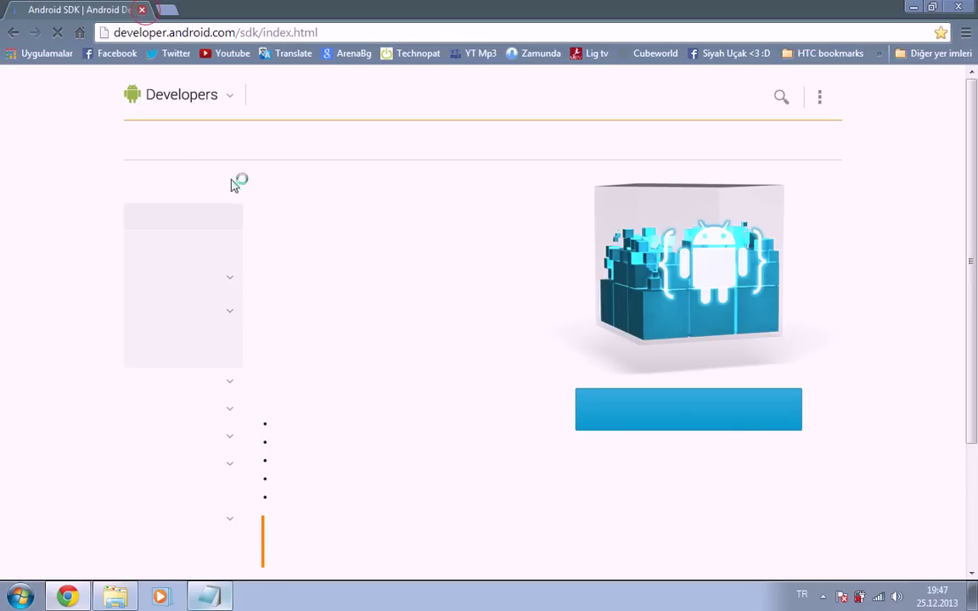
Request the ADT Bundle for Windows, agree to the license terms and download the 32-bit version
scroll(513, 190, "down", 1)
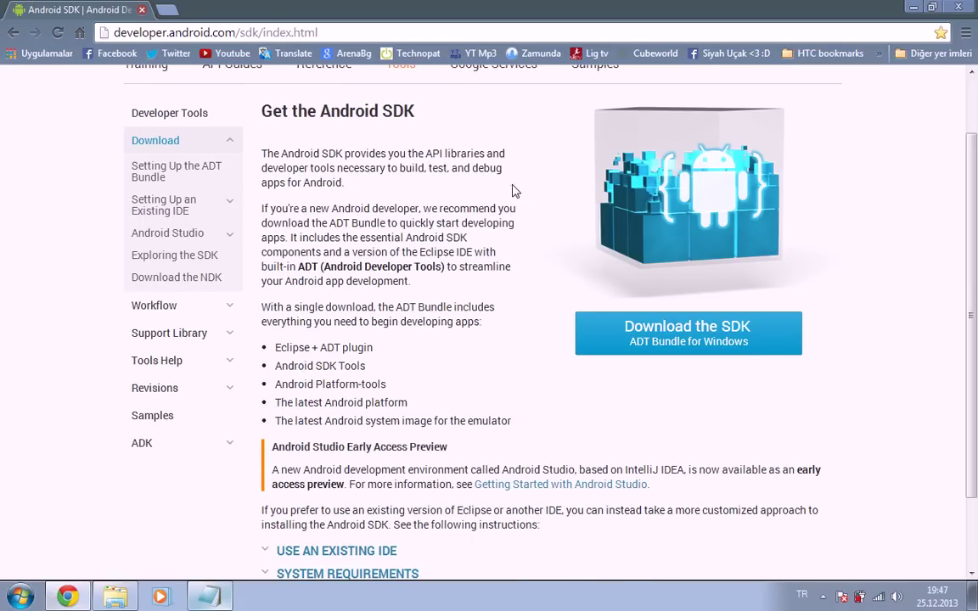
scroll(513, 190, "down", 1)
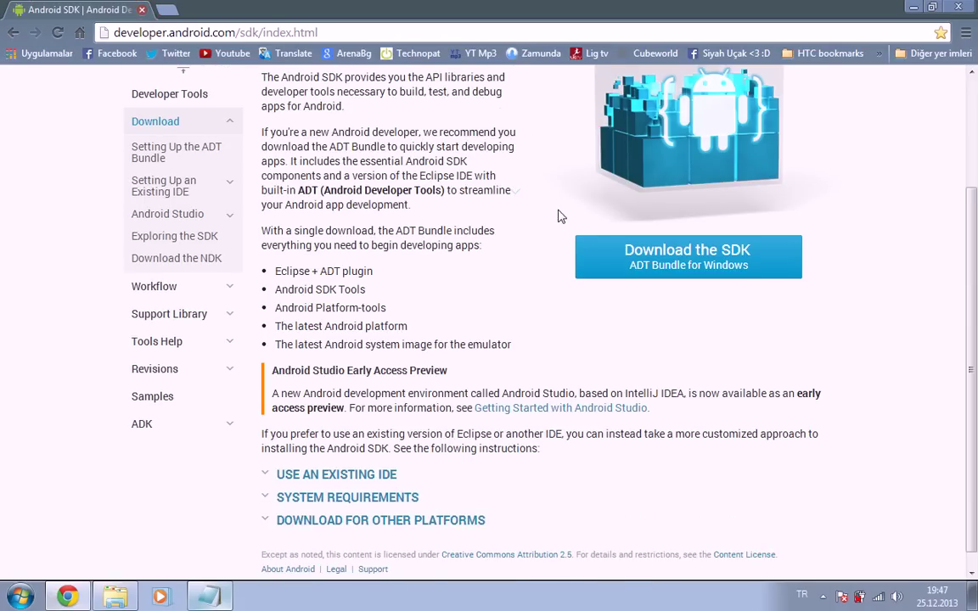
left_click(702, 268)
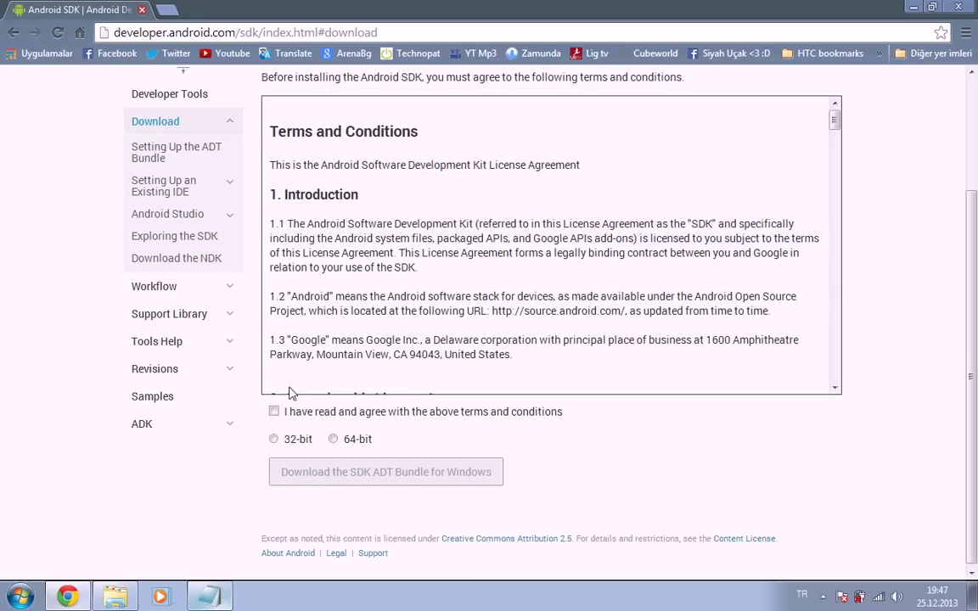
left_click(274, 413)
left_click(274, 439)
left_click(395, 488)
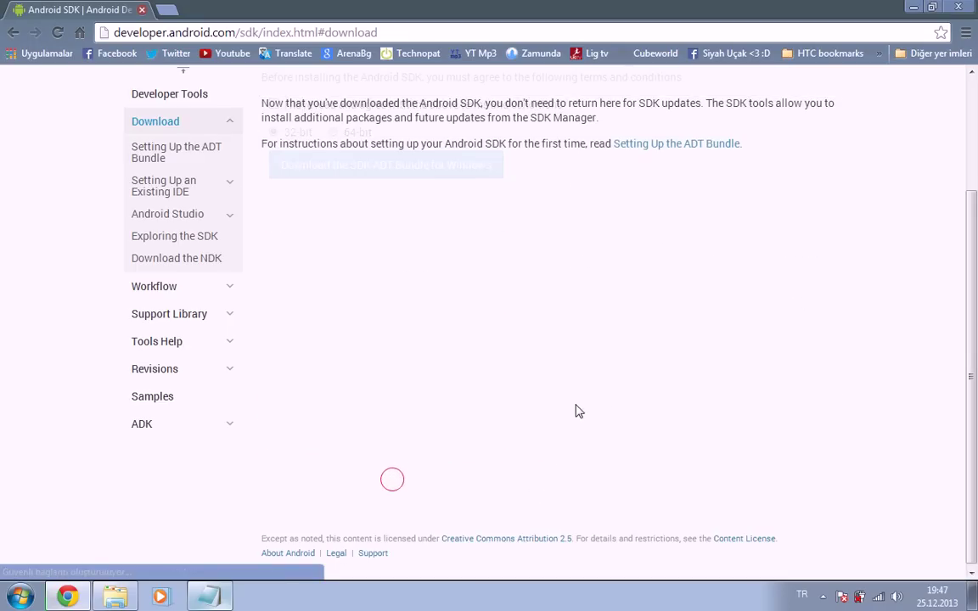
left_click(470, 15)
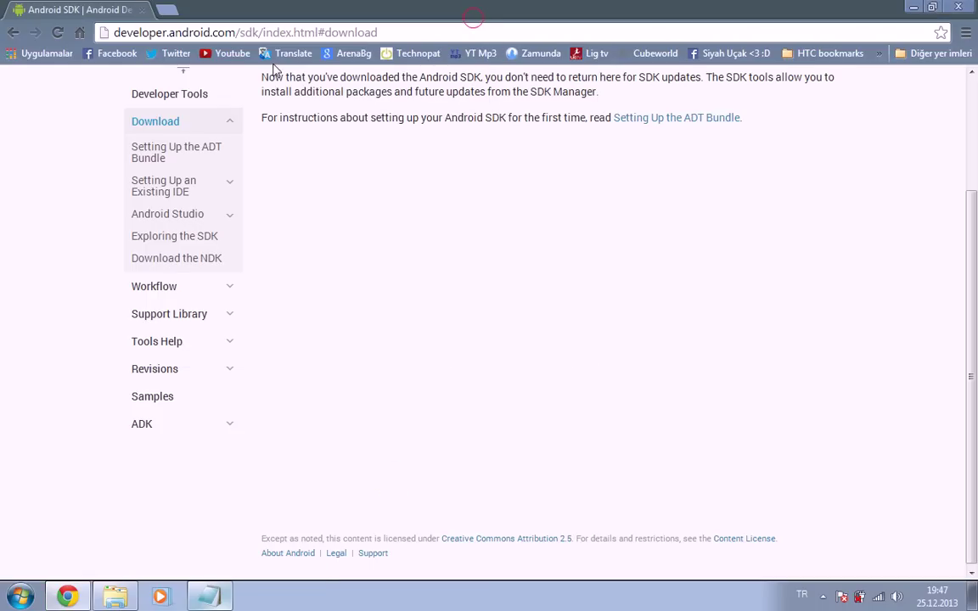
Copy the main program's address from the notes and open droid-at-screen.ribomation.com/download/ in the browser
key("alt+Tab")
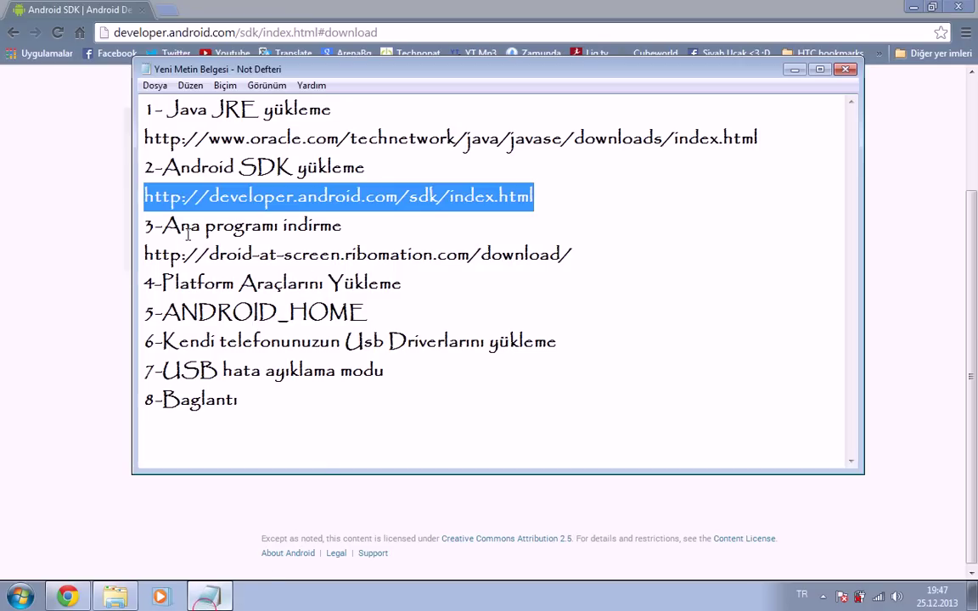
left_click_drag(145, 255, 593, 252)
key("ctrl+c")
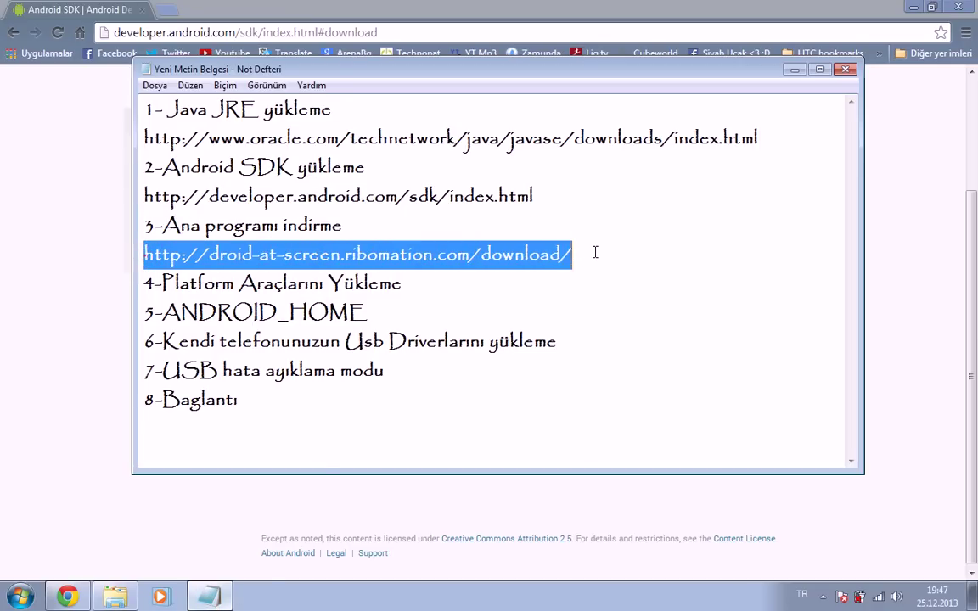
left_click(240, 32)
key("ctrl+v")
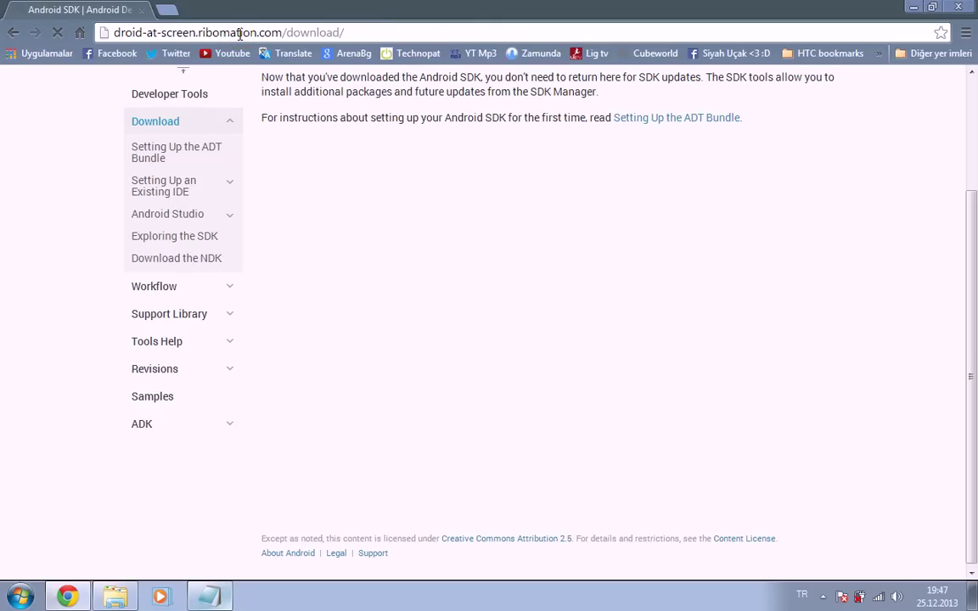
key("Return")
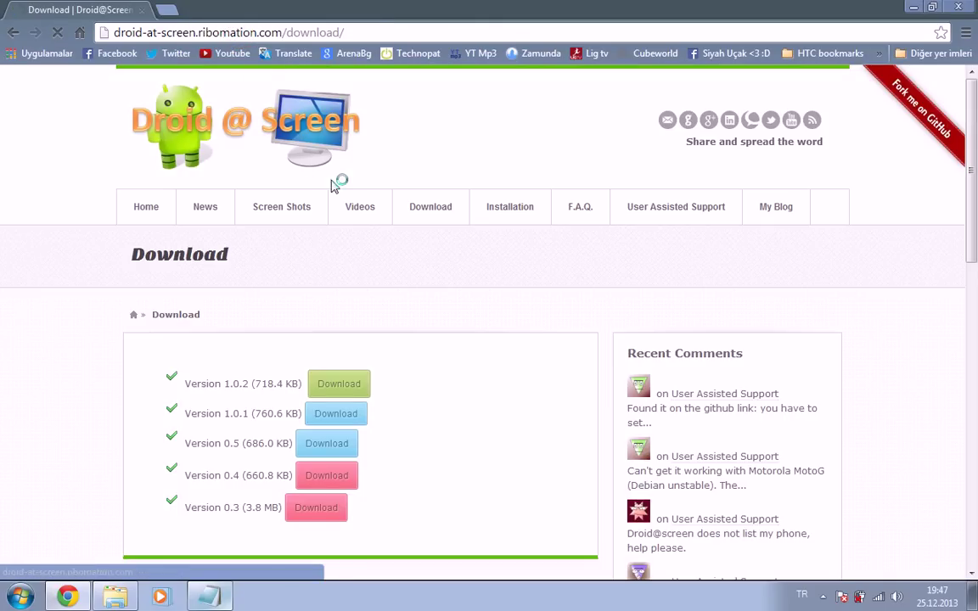
Try to download Droid@Screen version 1.0.2 with the desktop as save location, and cancel the save dialog
scroll(357, 204, "down", 1)
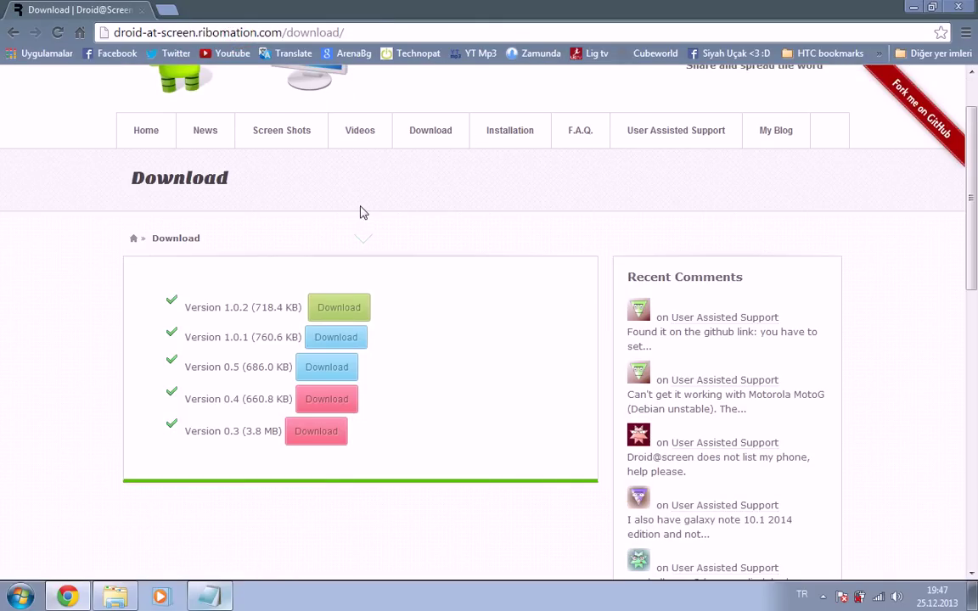
scroll(357, 288, "up", 1)
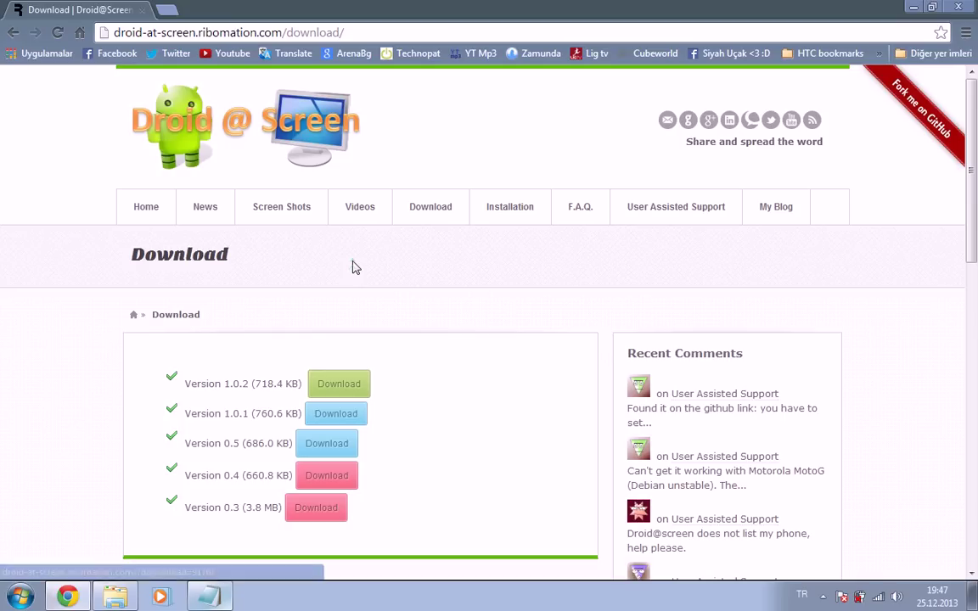
scroll(428, 153, "down", 2)
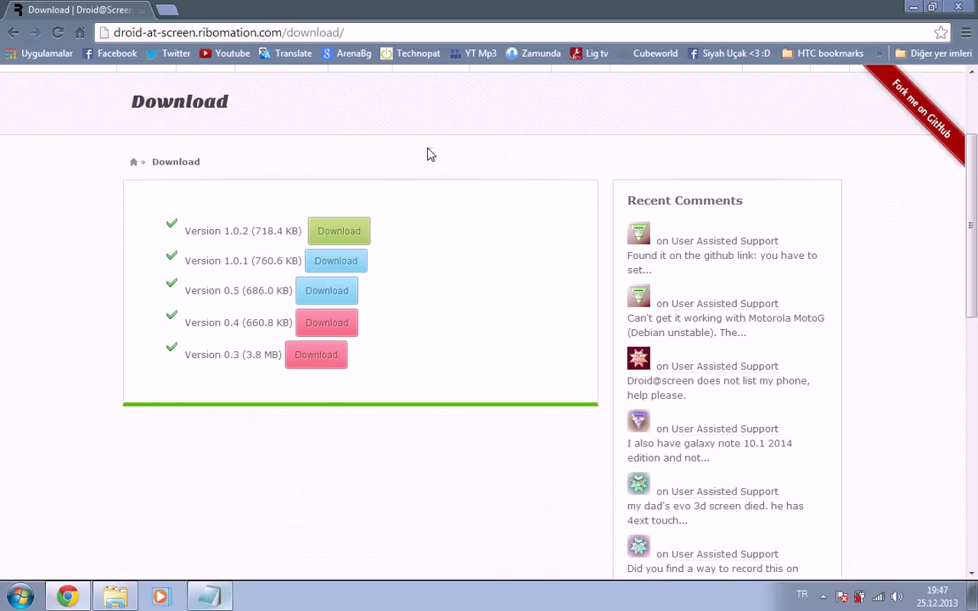
left_click(343, 231)
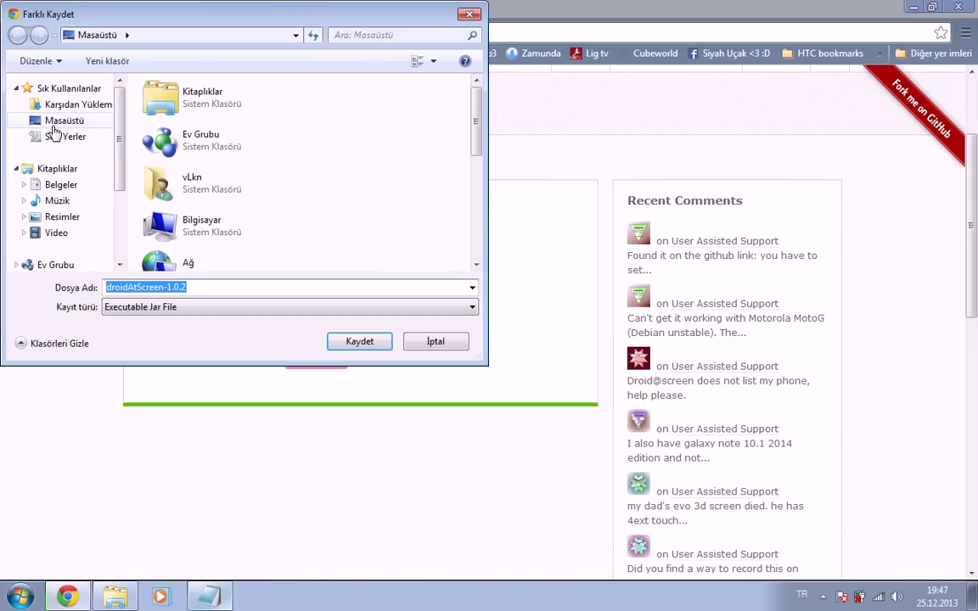
left_click(58, 122)
left_click(433, 342)
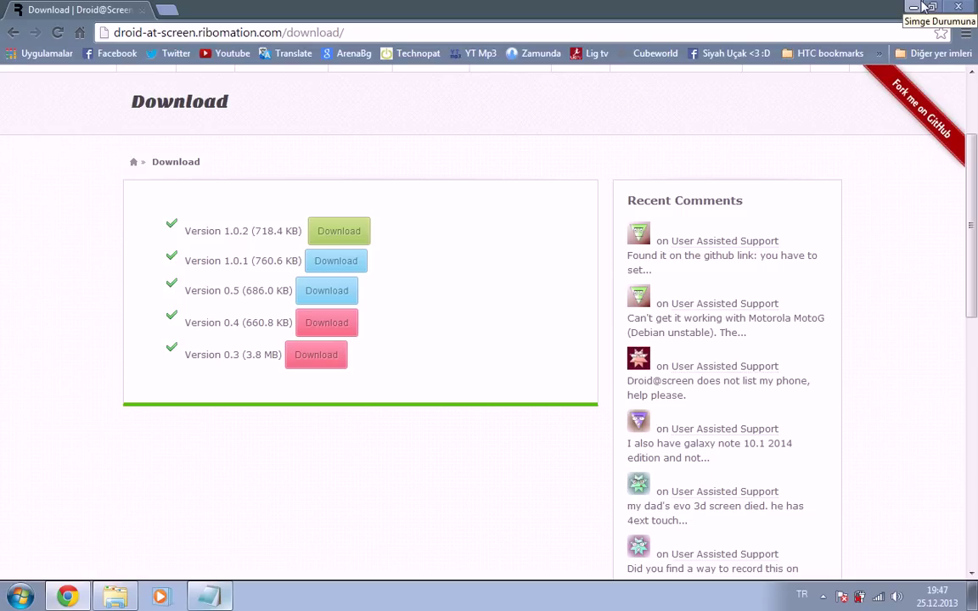
Close the browser, highlight the "Platform Araçlarını Yükleme" item in the notes and minimize the notes window
left_click(970, 5)
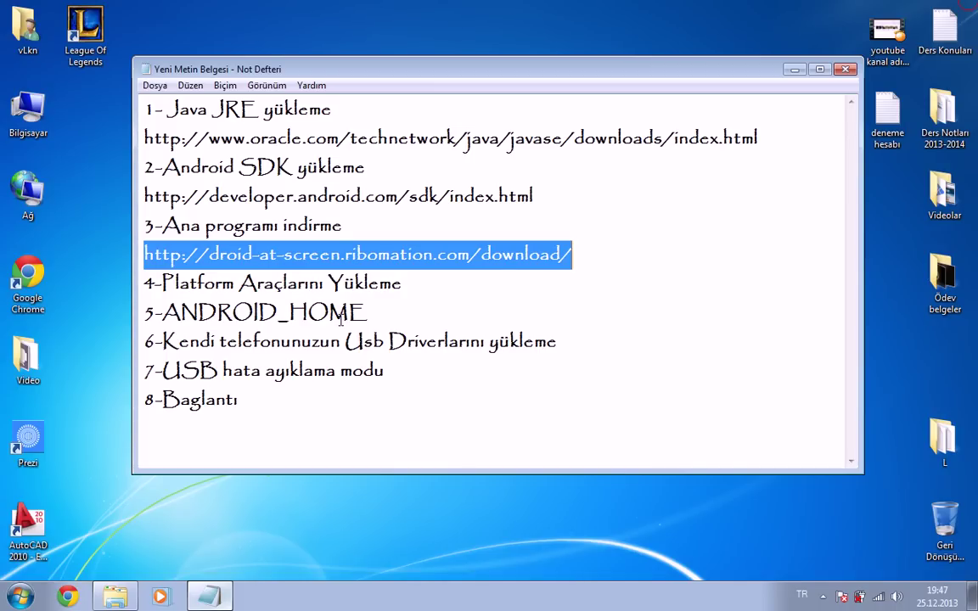
left_click_drag(501, 61, 503, 80)
right_click(499, 5)
left_click(498, 8)
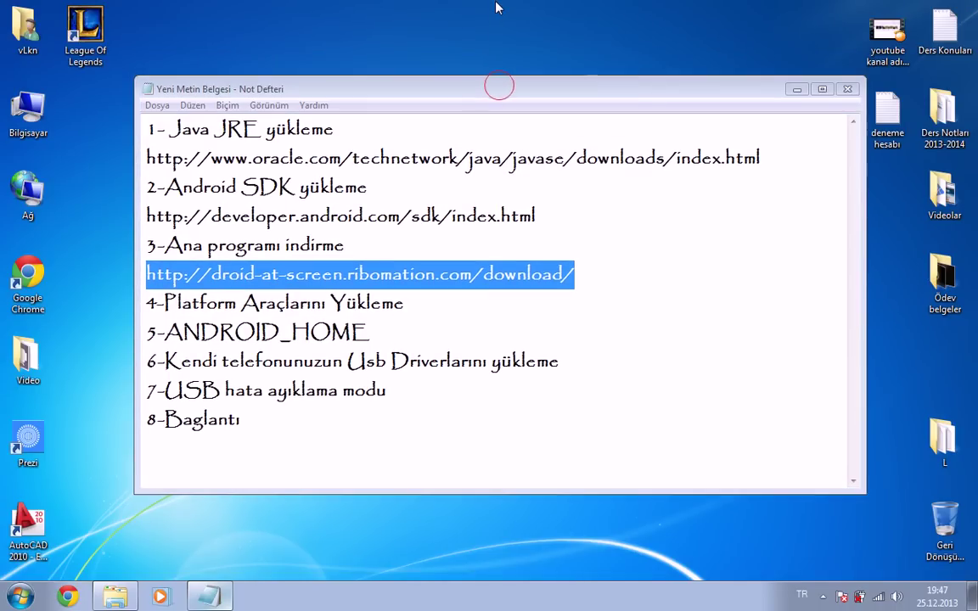
left_click_drag(149, 303, 405, 304)
left_click(540, 302)
left_click(798, 90)
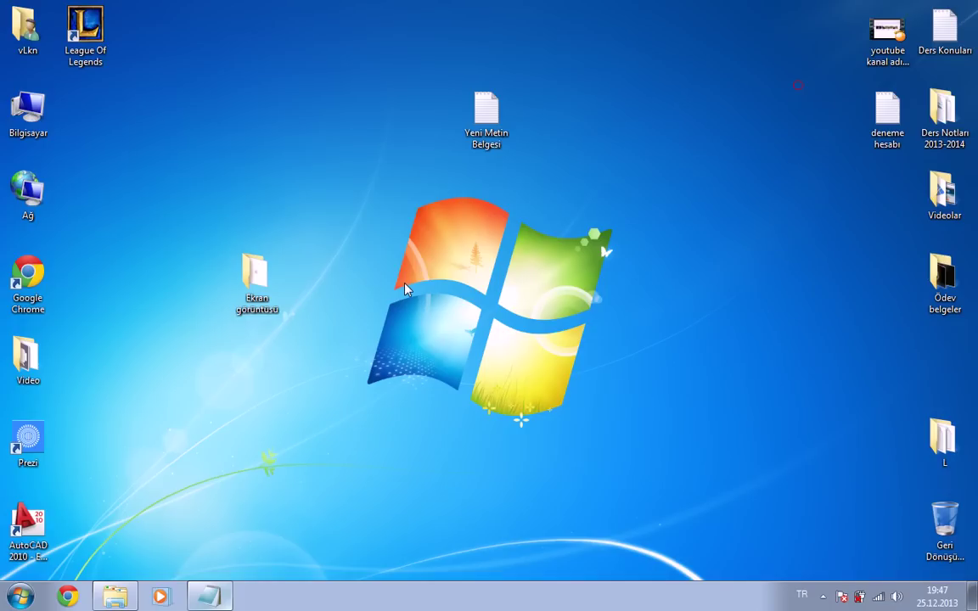
Browse to the Android folder on drive C: and launch SDK Manager, moving its window higher on the desktop
double_click(28, 111)
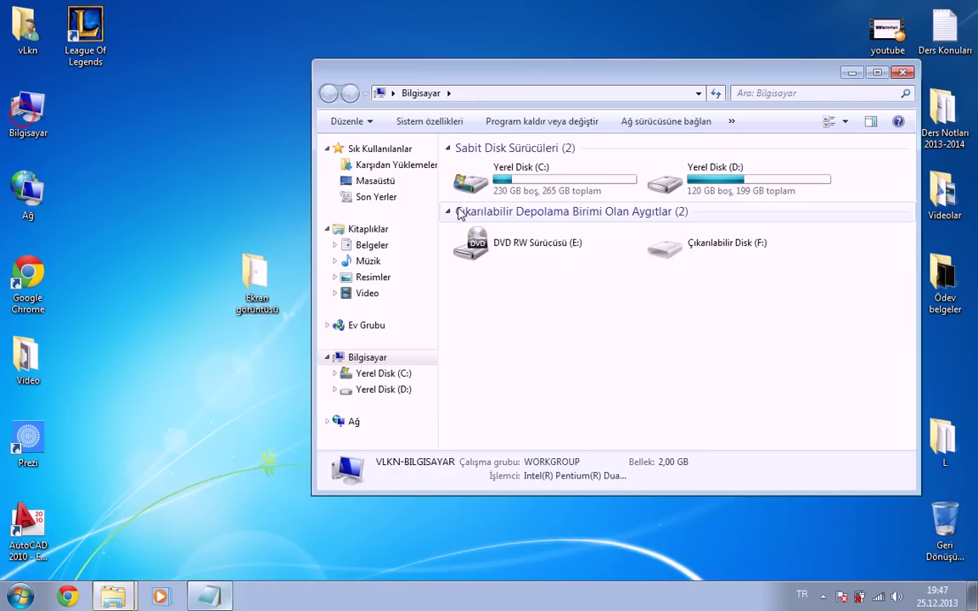
double_click(488, 176)
left_click(499, 167)
double_click(499, 168)
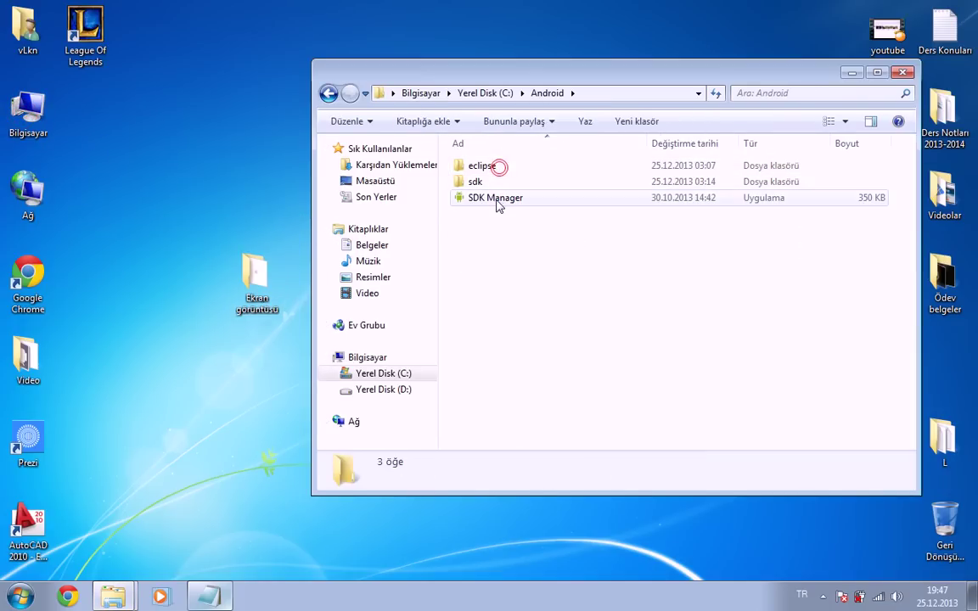
double_click(500, 201)
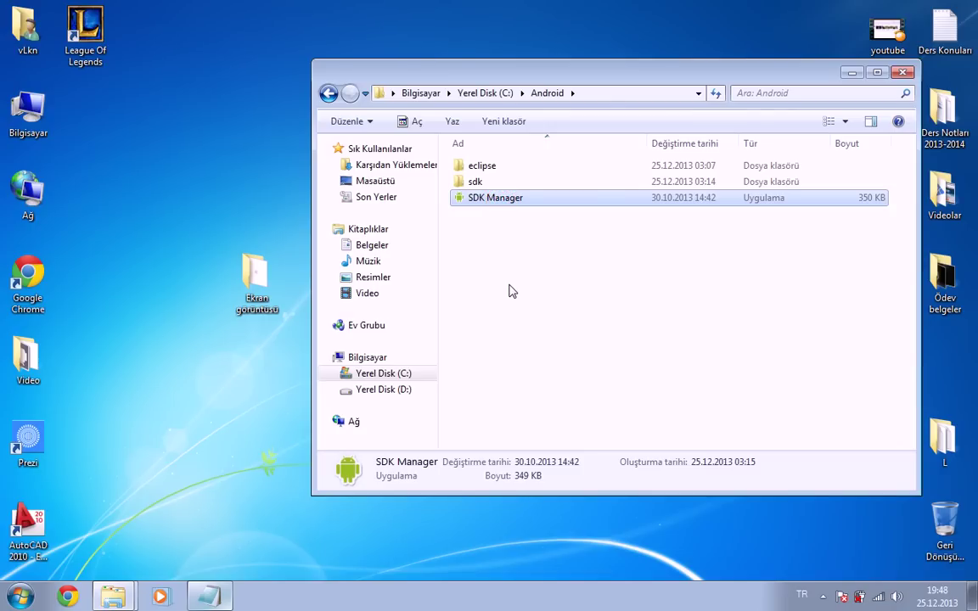
right_click(233, 89)
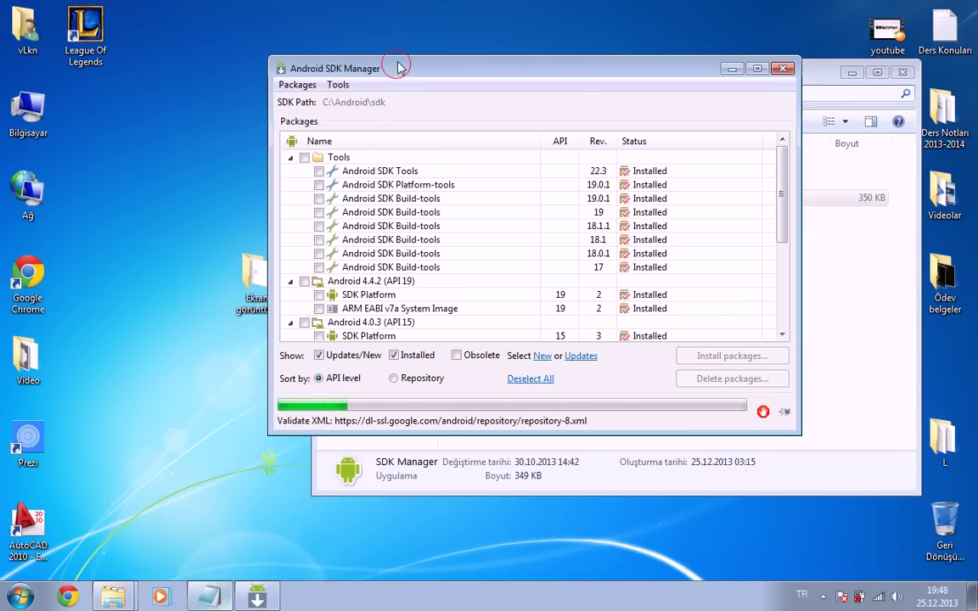
left_click_drag(397, 64, 400, 23)
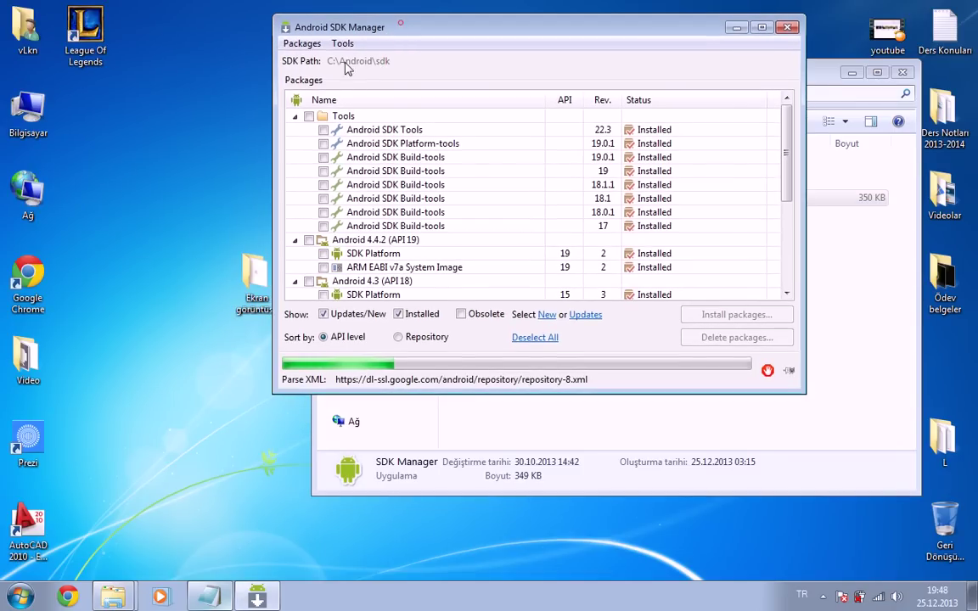
Select all packages under Tools and Android 4.0.3 (API 15), and close the SDK Manager without installing
left_click(309, 116)
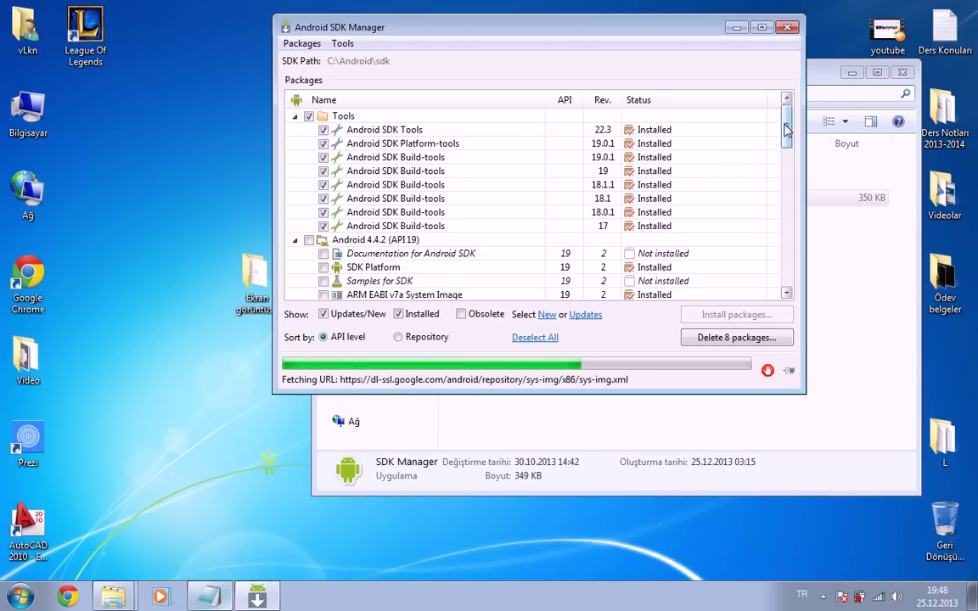
left_click_drag(783, 127, 787, 185)
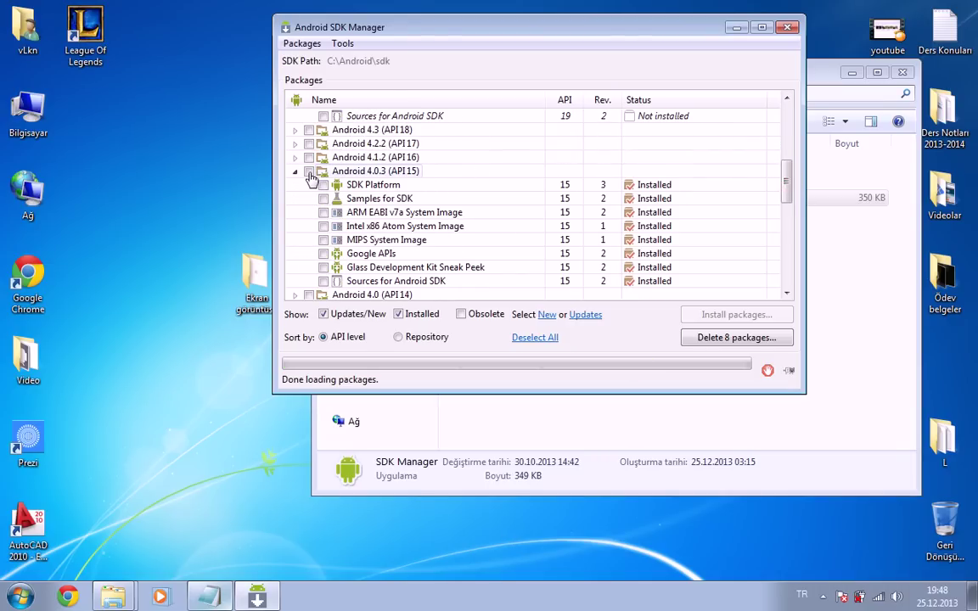
left_click(309, 173)
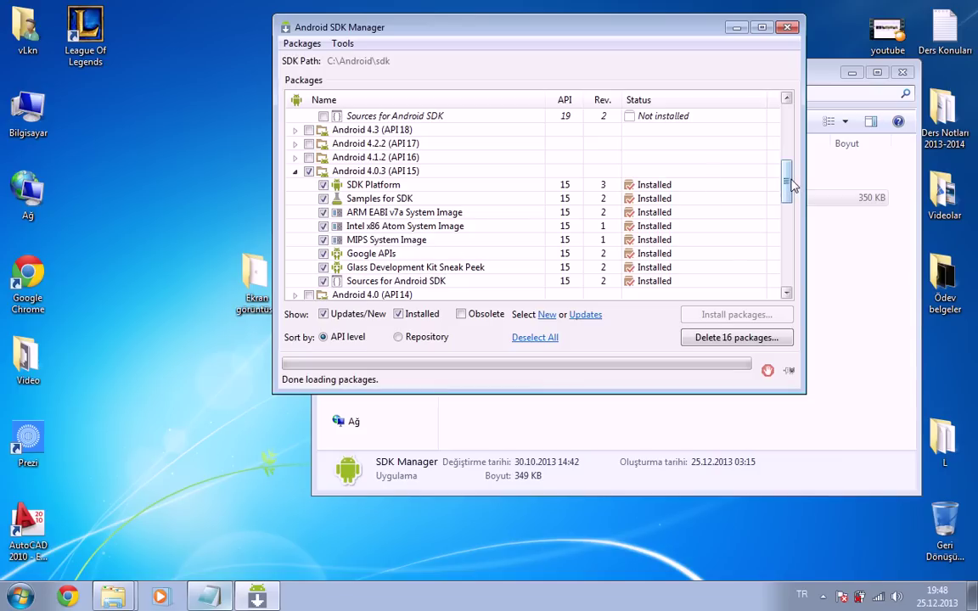
left_click_drag(790, 185, 794, 132)
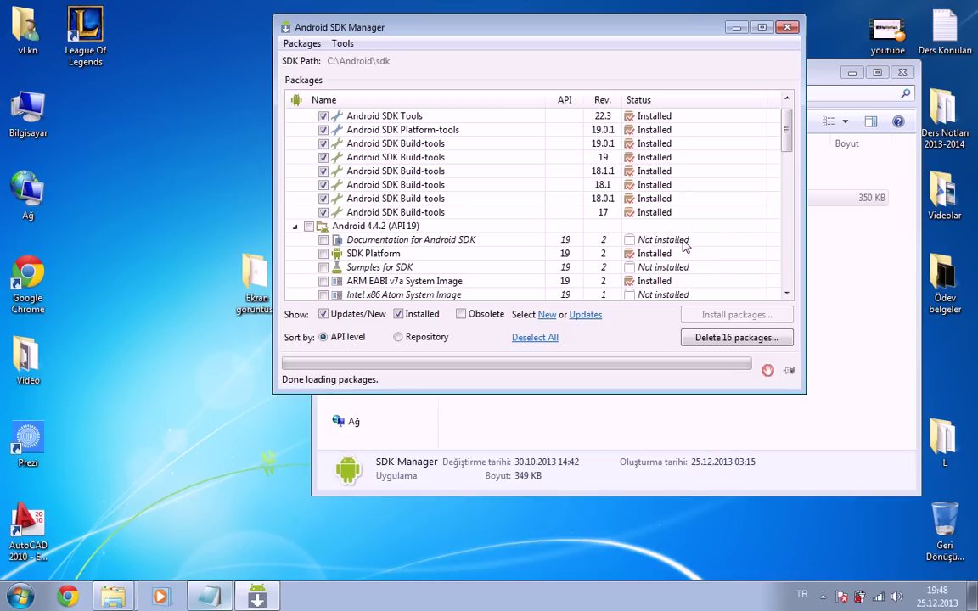
left_click_drag(786, 140, 782, 117)
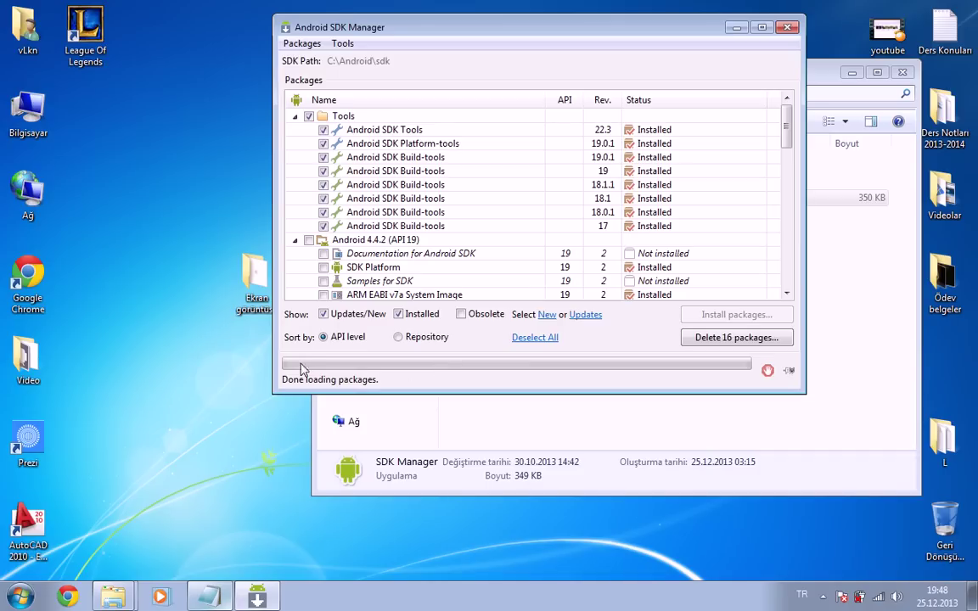
left_click(789, 27)
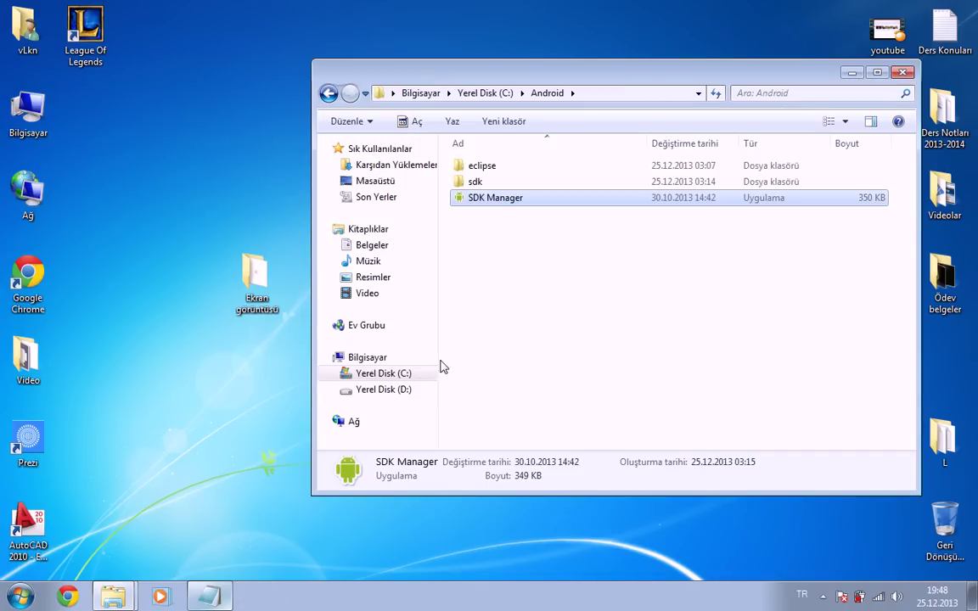
Bring back the notes window, reposition it and highlight the ANDROID_HOME item
left_click(213, 596)
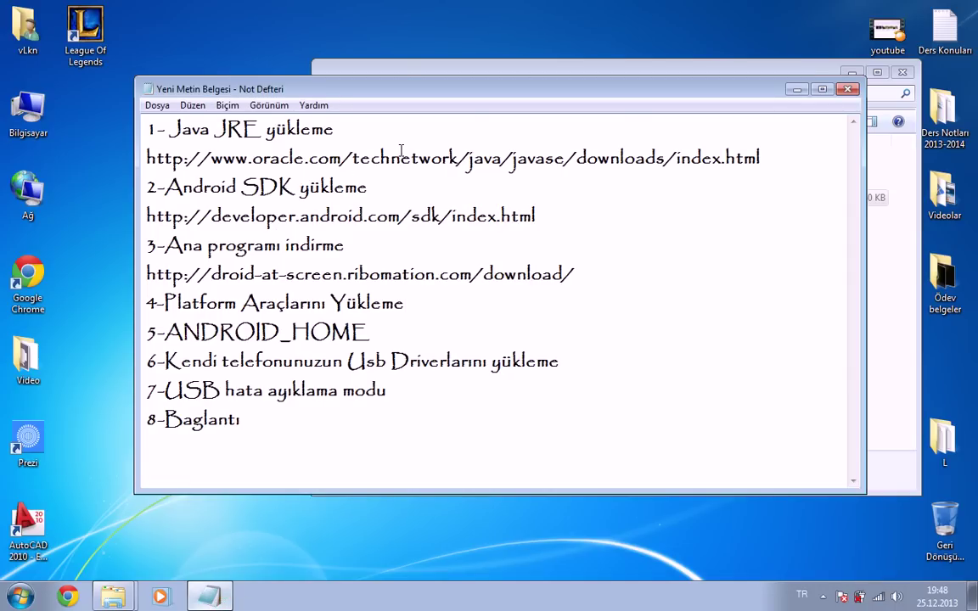
left_click_drag(404, 96, 449, 60)
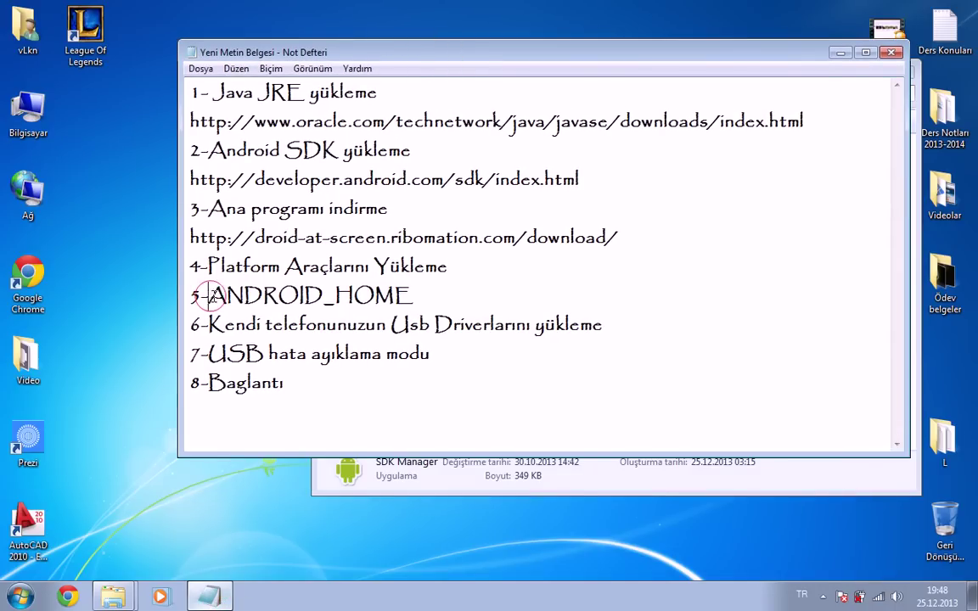
left_click_drag(206, 296, 424, 286)
left_click(424, 286)
Open the computer's advanced system settings and bring up its environment variables
right_click(54, 125)
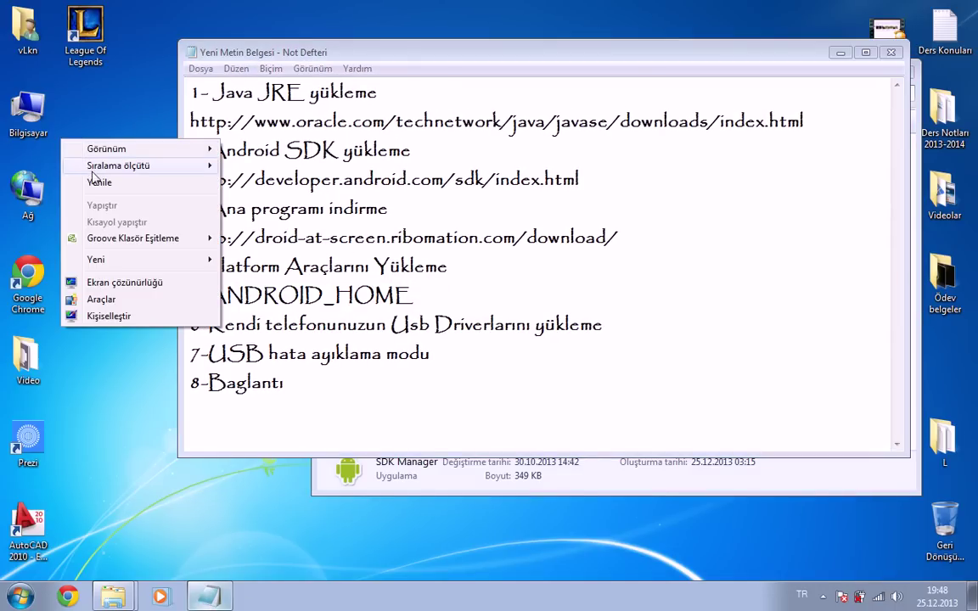
left_click(90, 181)
right_click(40, 112)
left_click(77, 230)
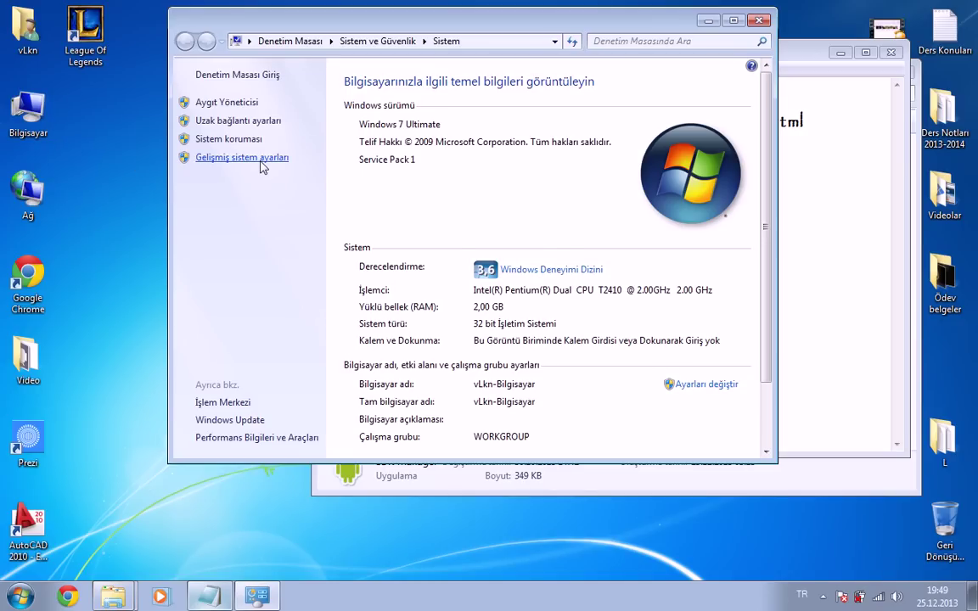
left_click(260, 161)
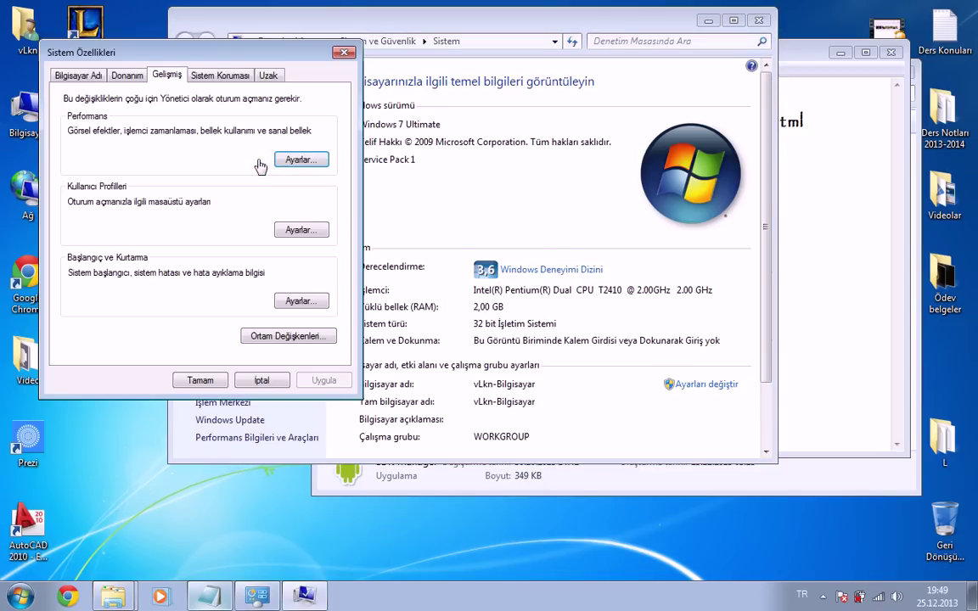
left_click_drag(223, 50, 434, 36)
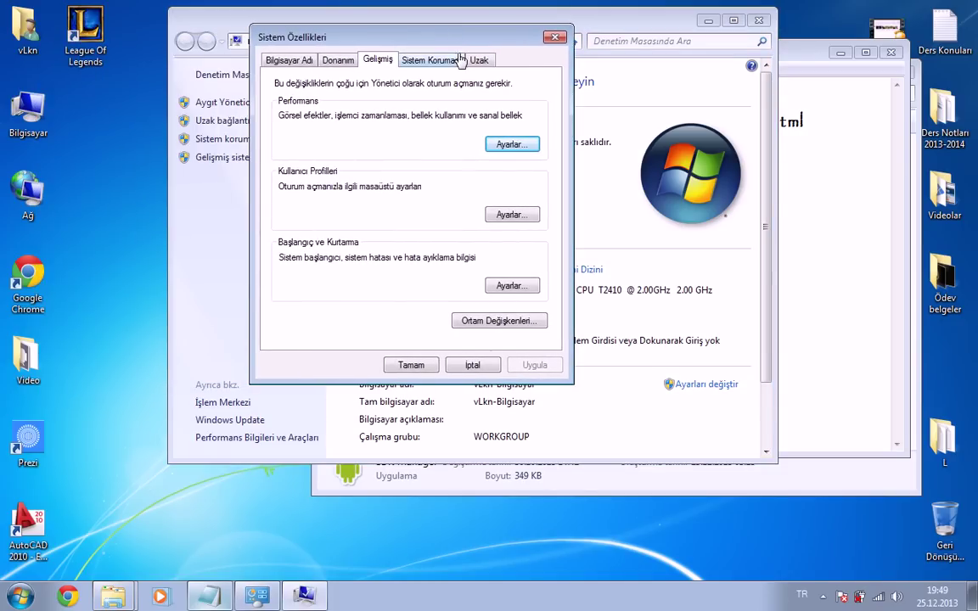
left_click(484, 321)
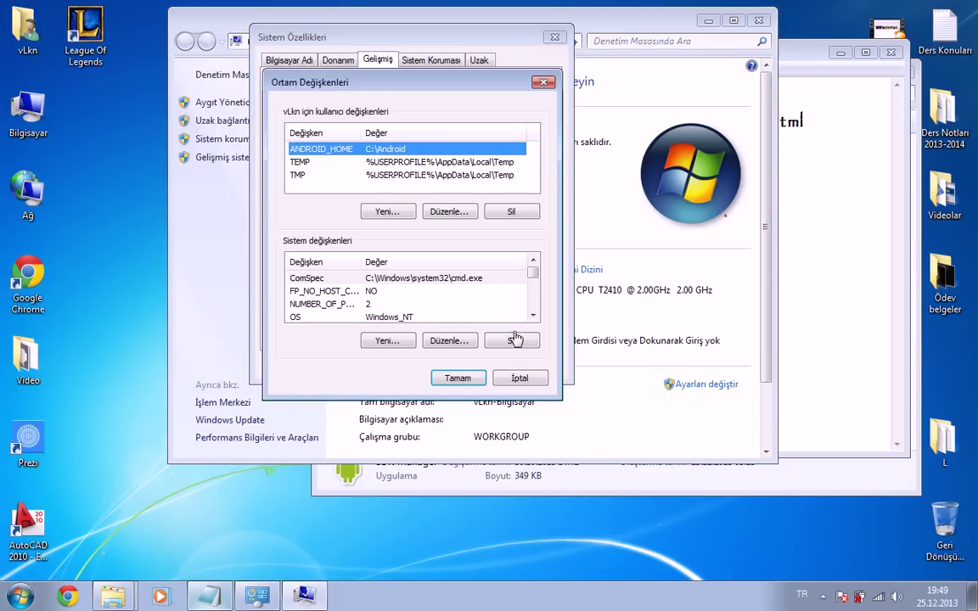
Create the user environment variable ANDROID_HOME with the value C:\Android, accept the changes and close the system windows
left_click(388, 212)
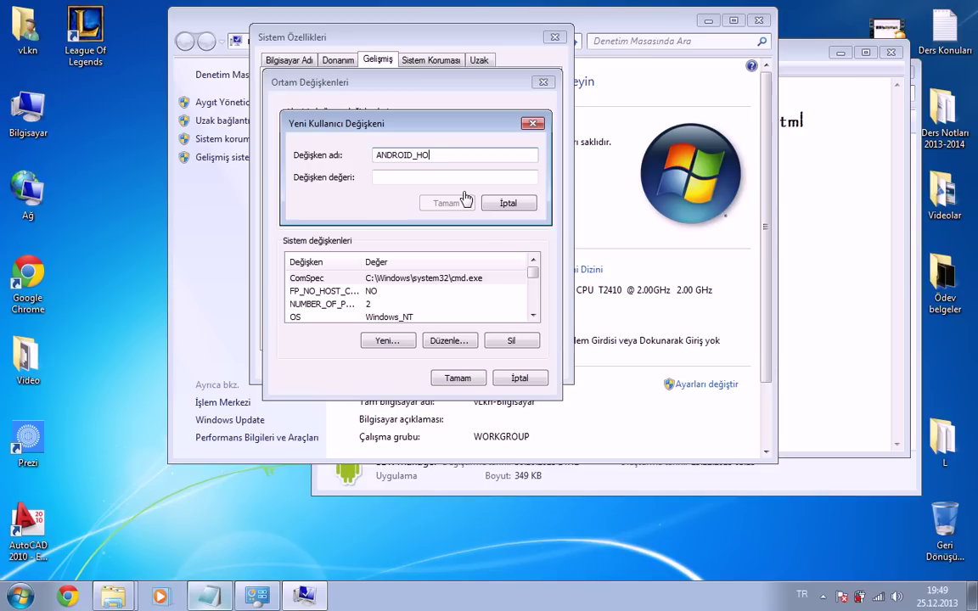
key("Tab")
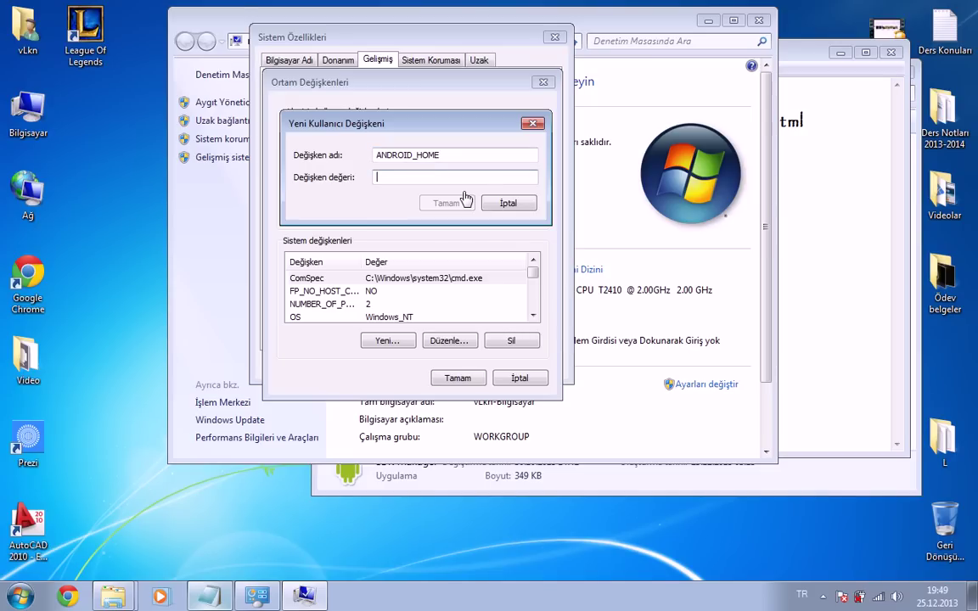
type("C:\\Android")
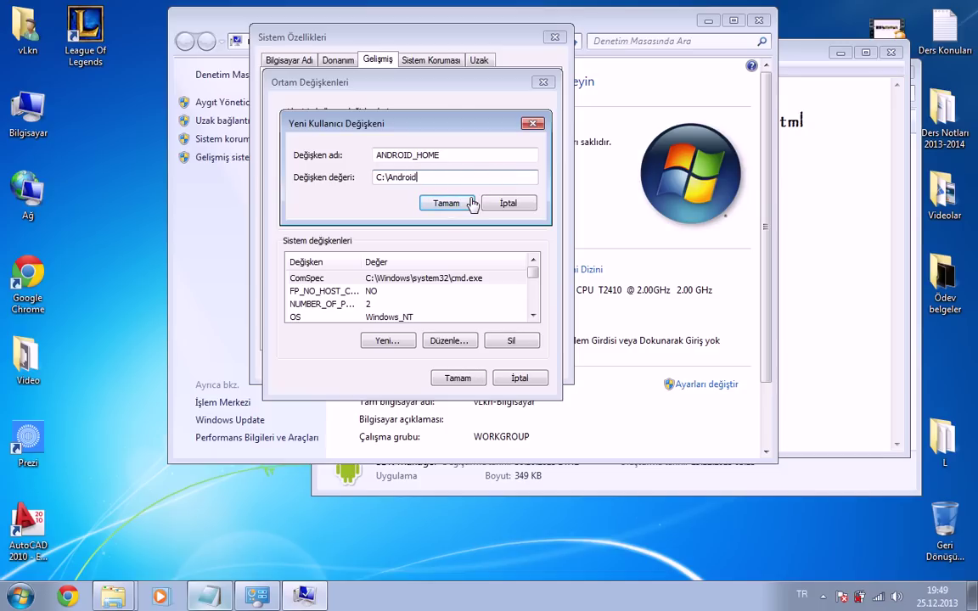
key("Return")
left_click(371, 161)
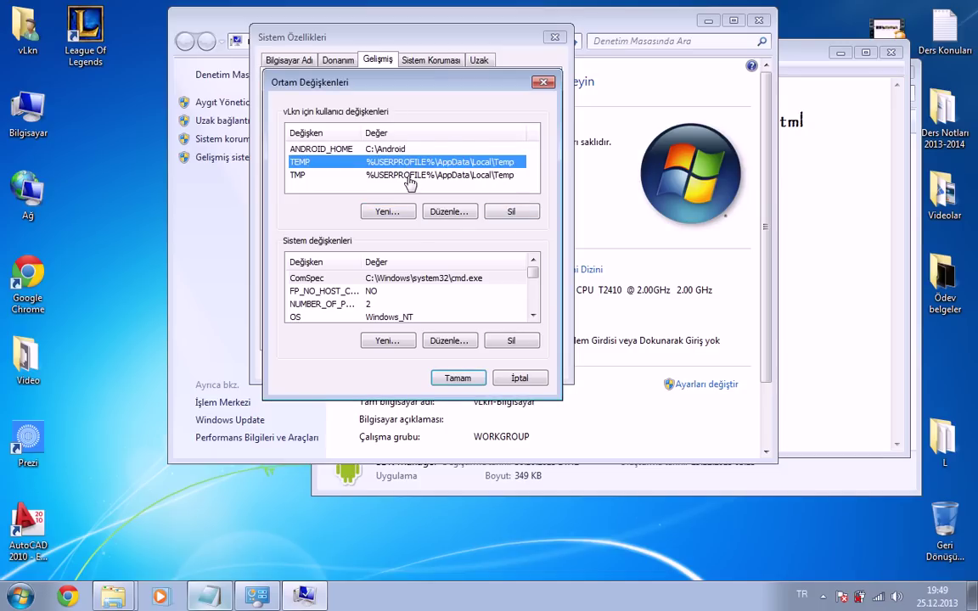
left_click(371, 175)
left_click(365, 149)
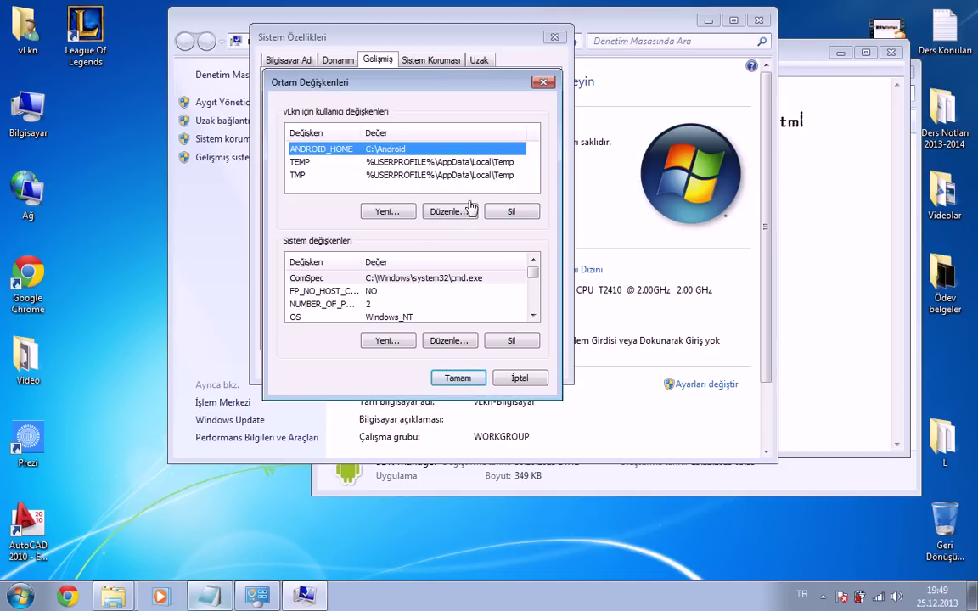
left_click(459, 378)
left_click(411, 365)
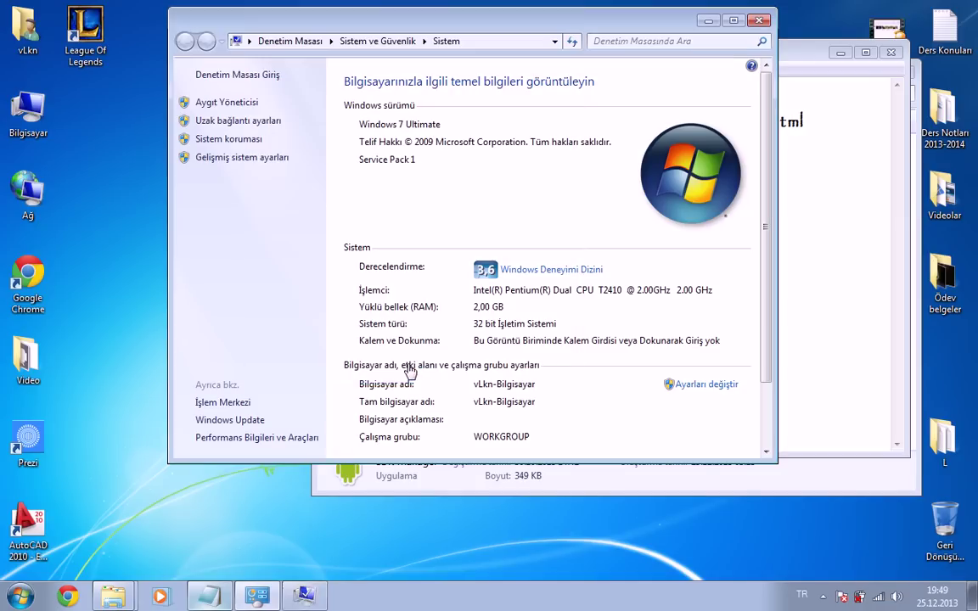
left_click(763, 20)
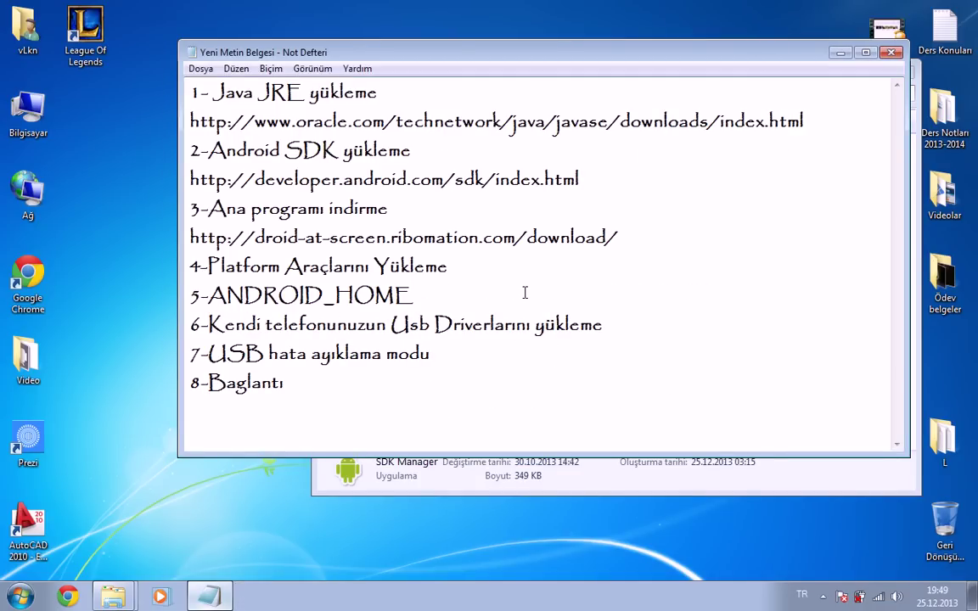
Highlight the "USB hata ayıklama modu" item in the notes, then clear the selection
right_click(111, 227)
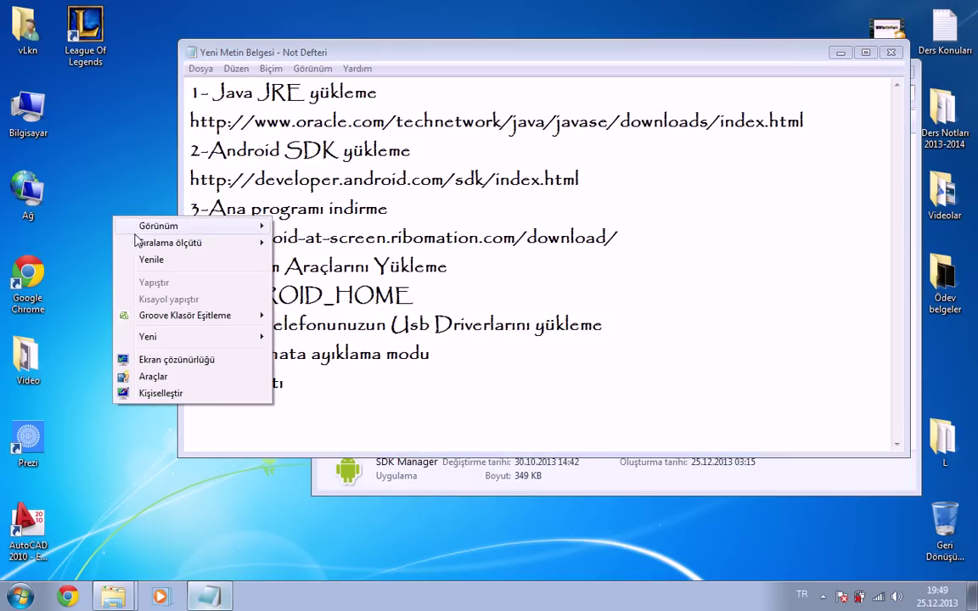
left_click(143, 257)
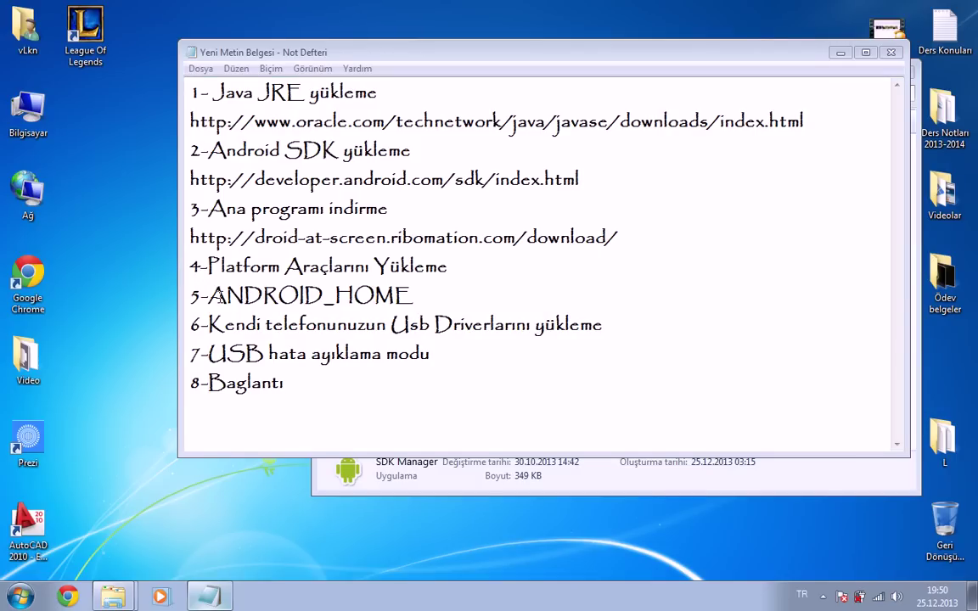
left_click_drag(194, 353, 430, 354)
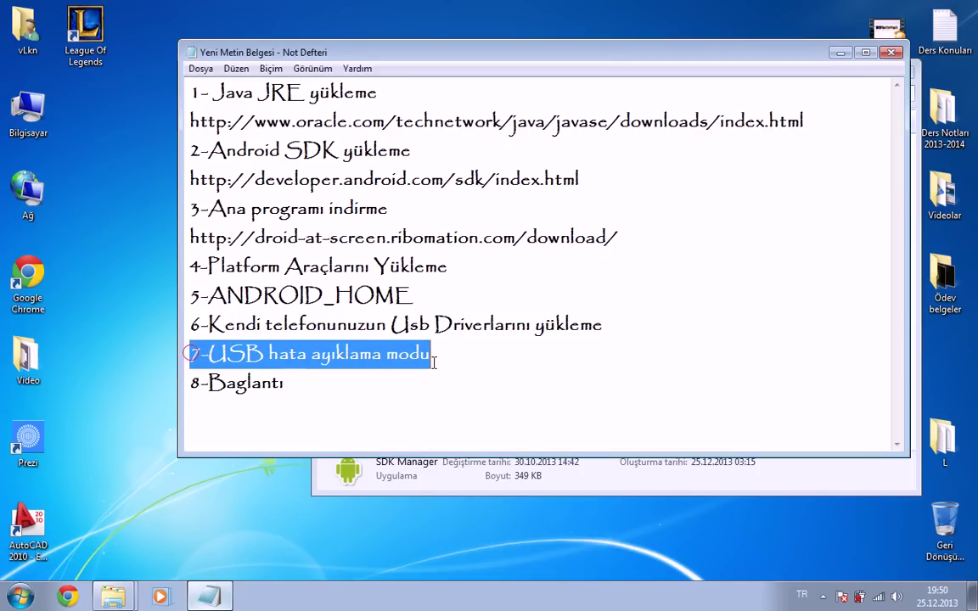
left_click(451, 363)
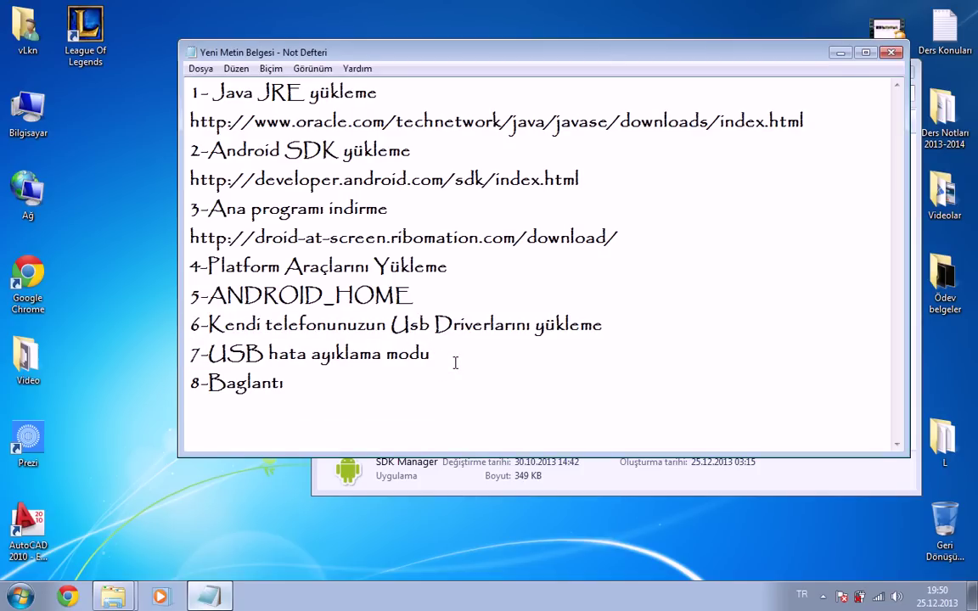
right_click(134, 149)
left_click(169, 191)
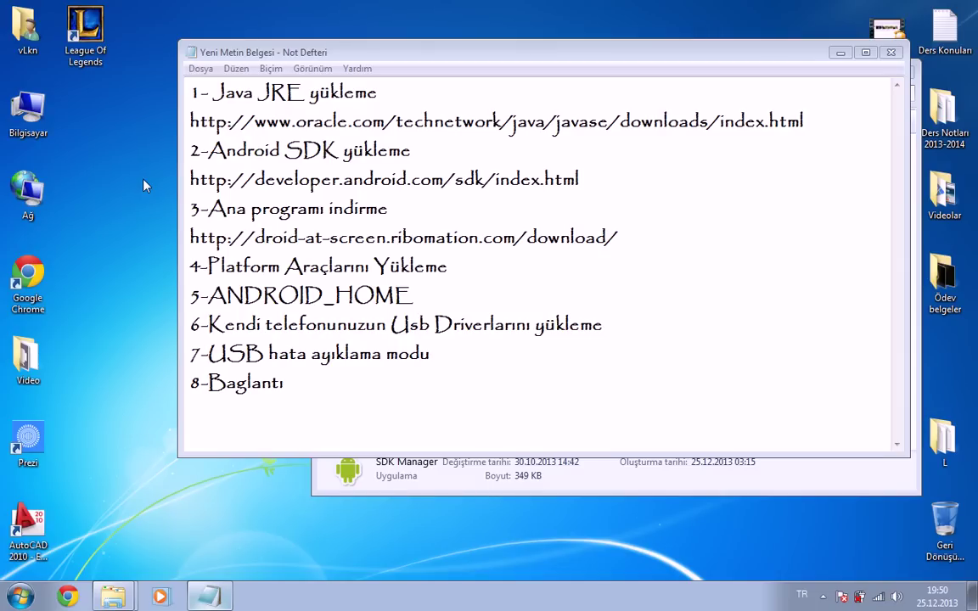
right_click(143, 185)
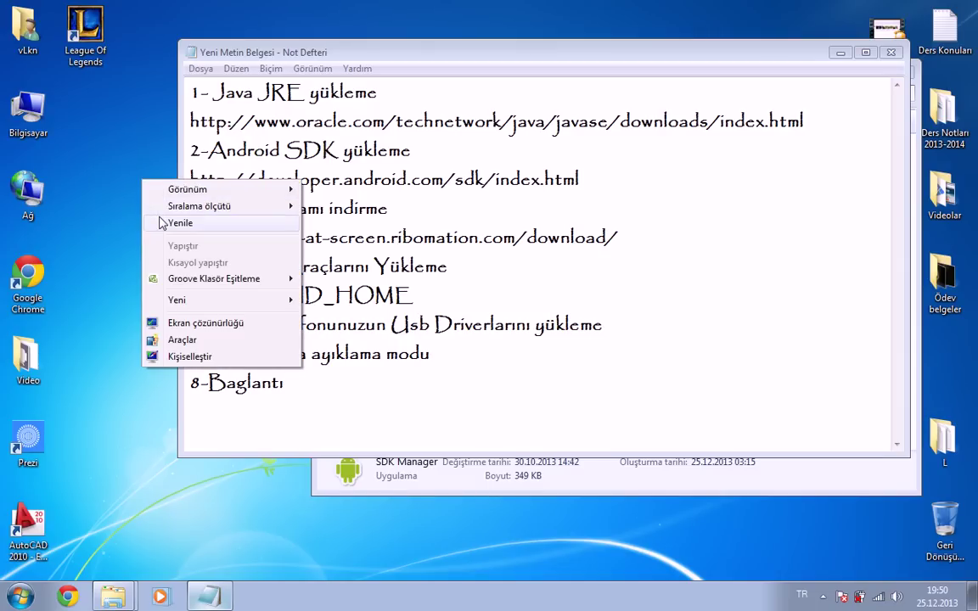
left_click(157, 220)
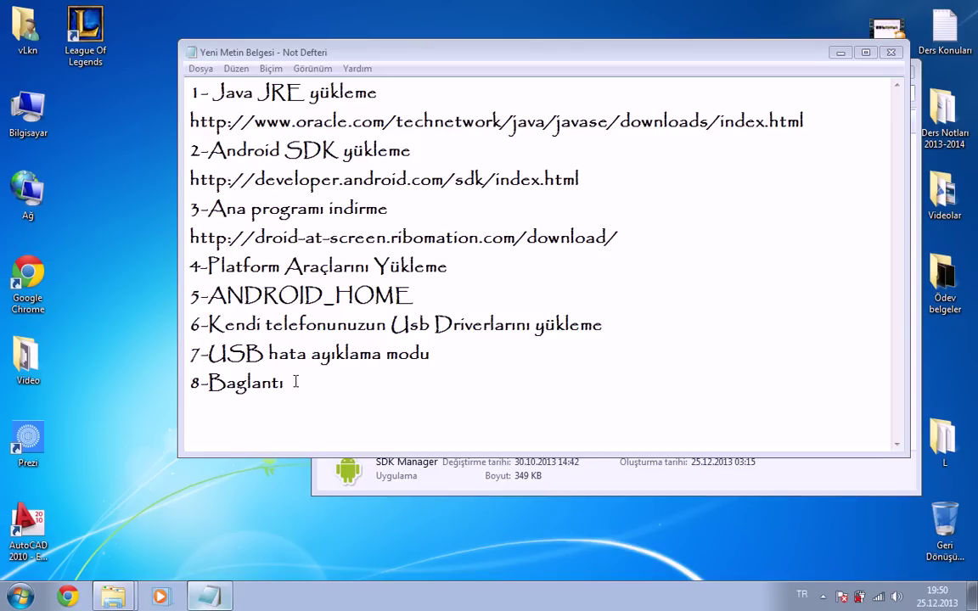
Minimize the notes and Android folder windows, and launch droidAtScreen-1.0.2 from the Ekran görüntüsü folder on the desktop
left_click(840, 51)
left_click(850, 72)
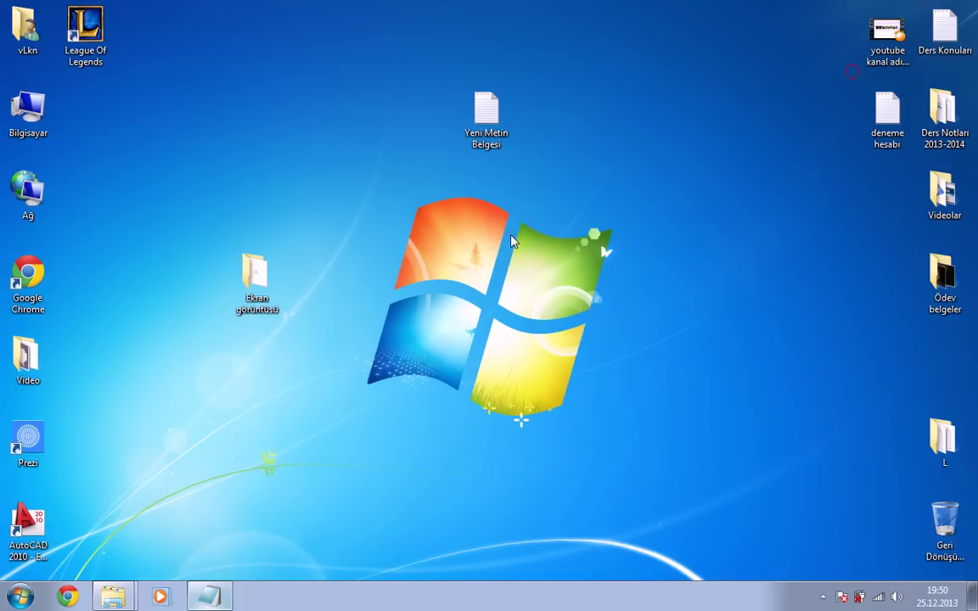
double_click(256, 276)
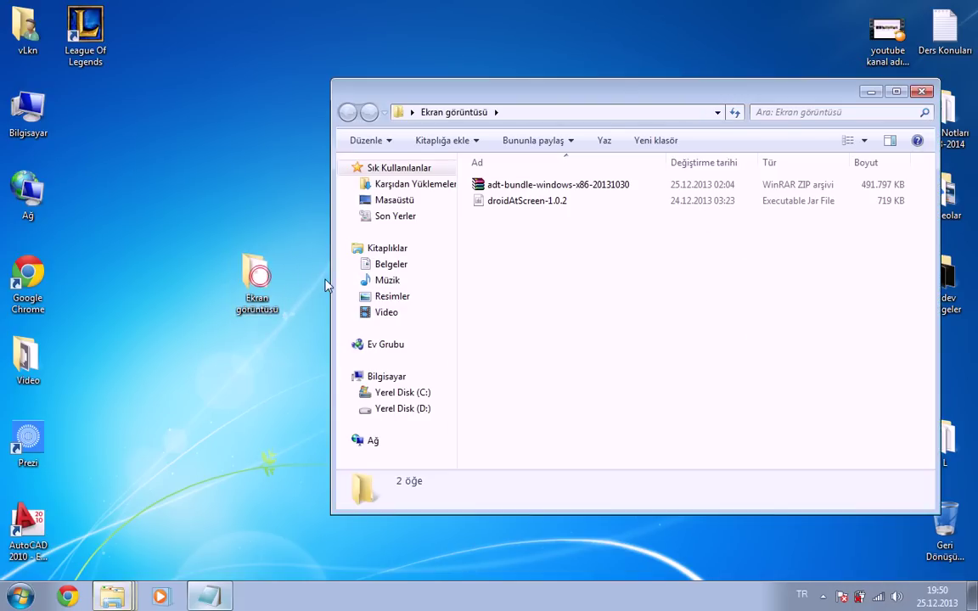
left_click(531, 201)
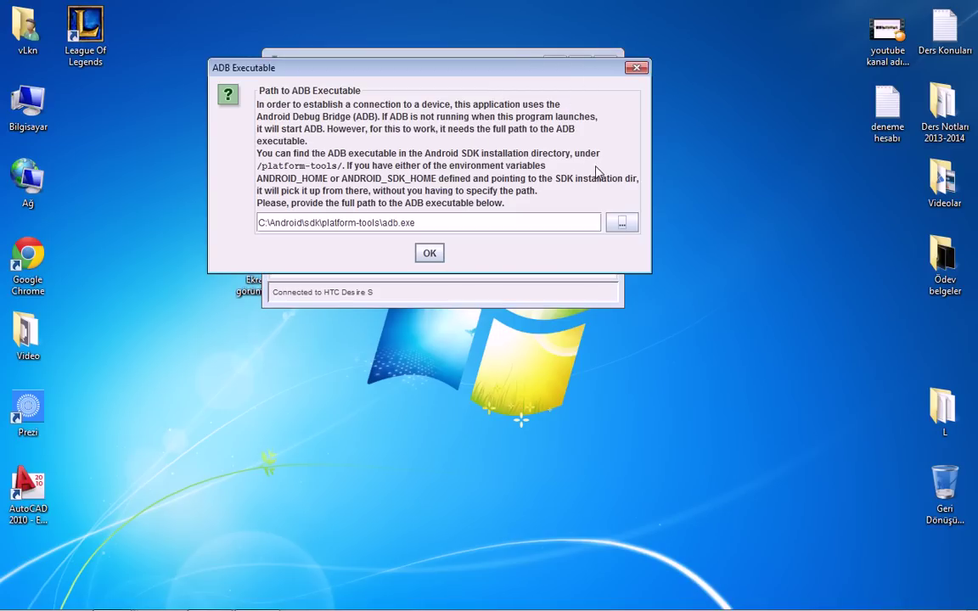
Set the ADB executable path to adb.exe in C:\Android\sdk\platform-tools and confirm it
left_click(622, 224)
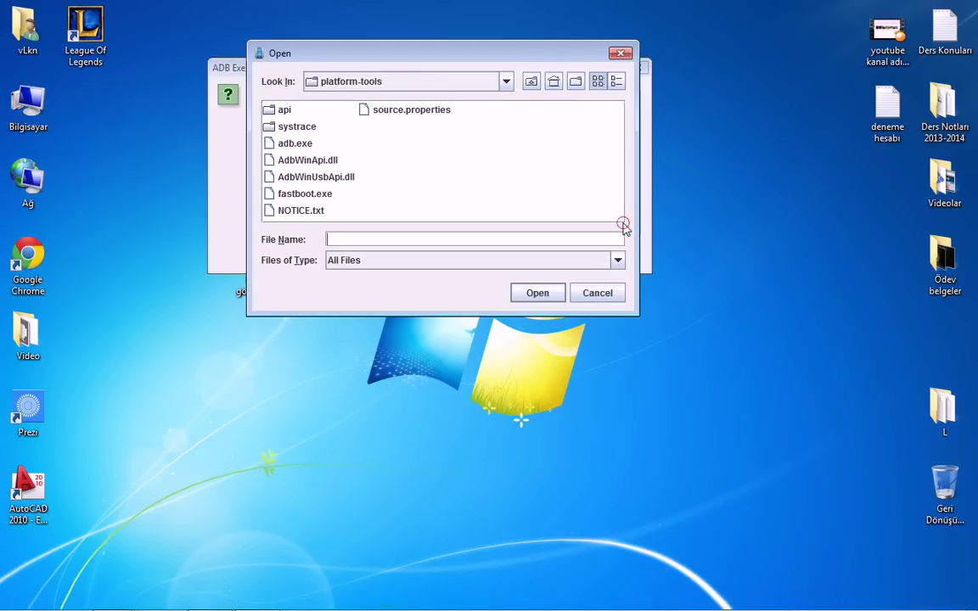
left_click(506, 82)
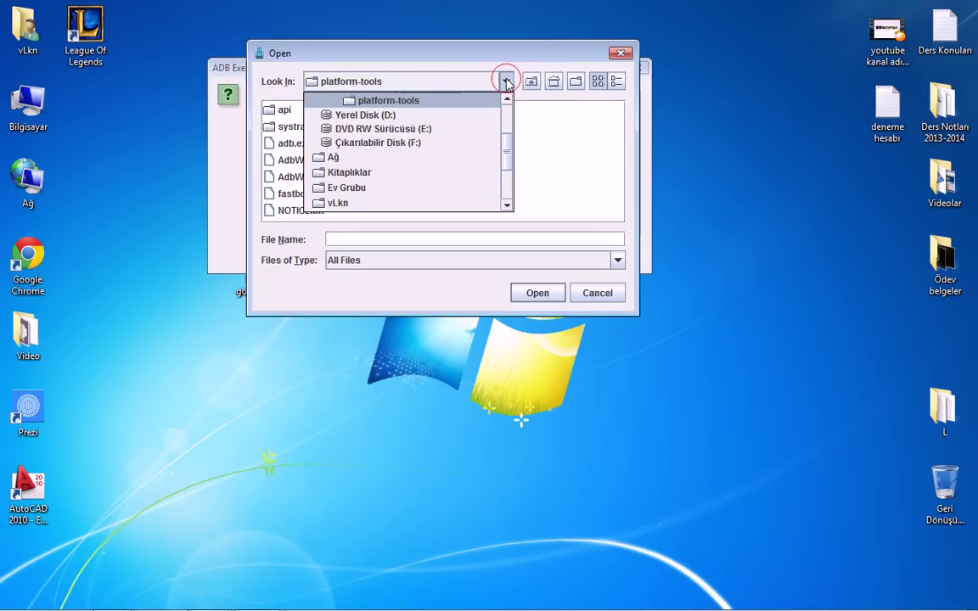
scroll(399, 153, "up", 3)
left_click(359, 160)
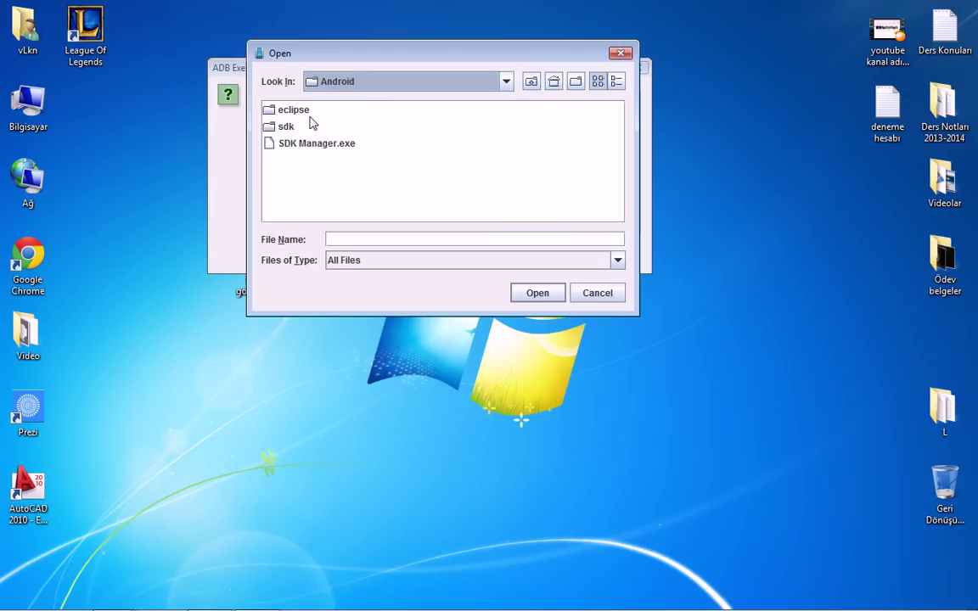
double_click(284, 126)
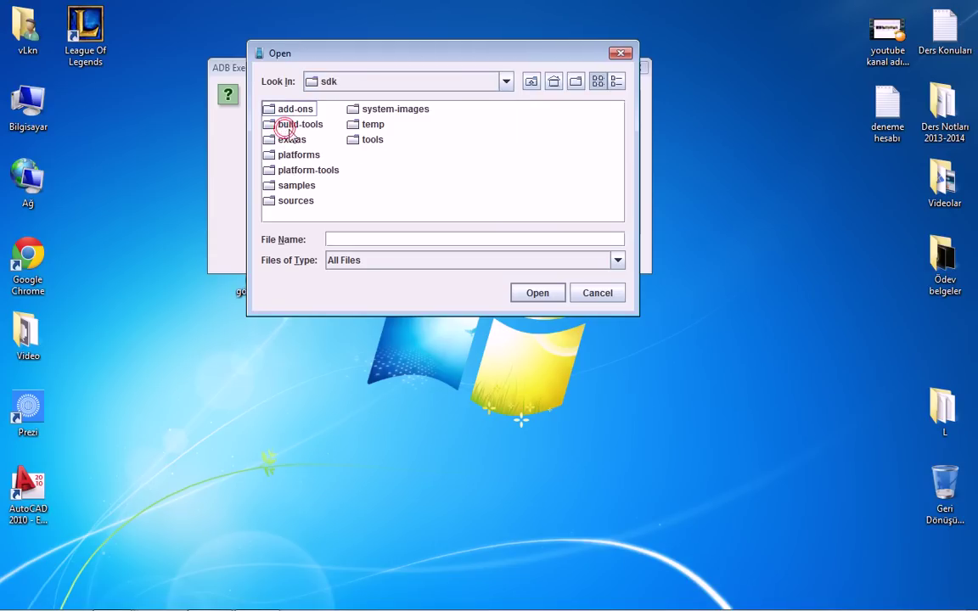
double_click(293, 170)
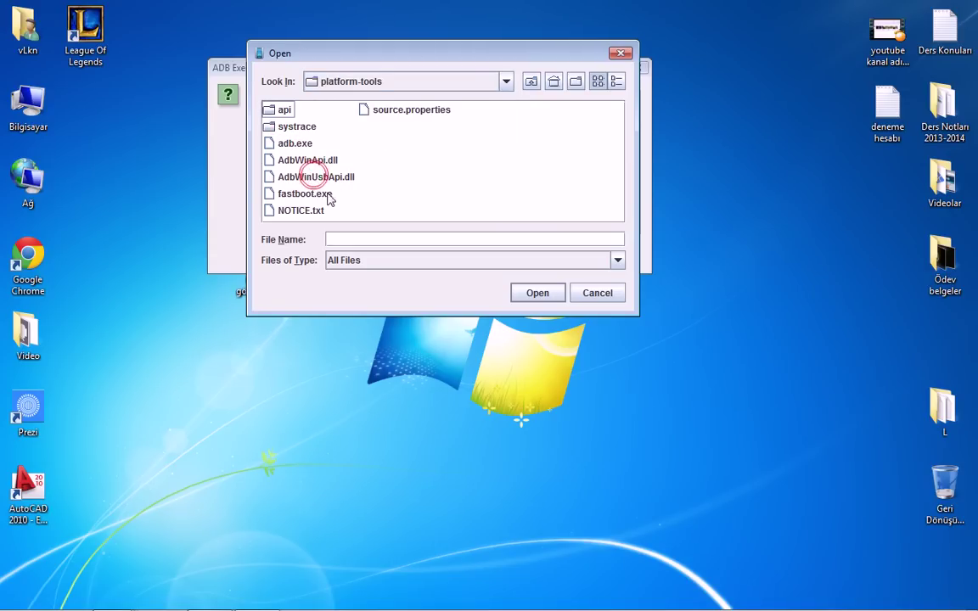
left_click(294, 144)
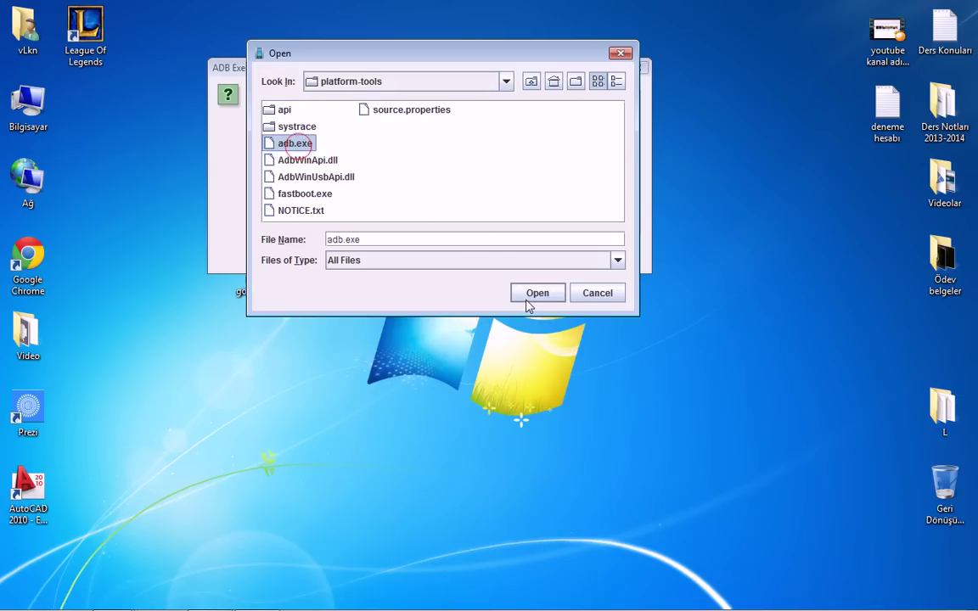
left_click(538, 295)
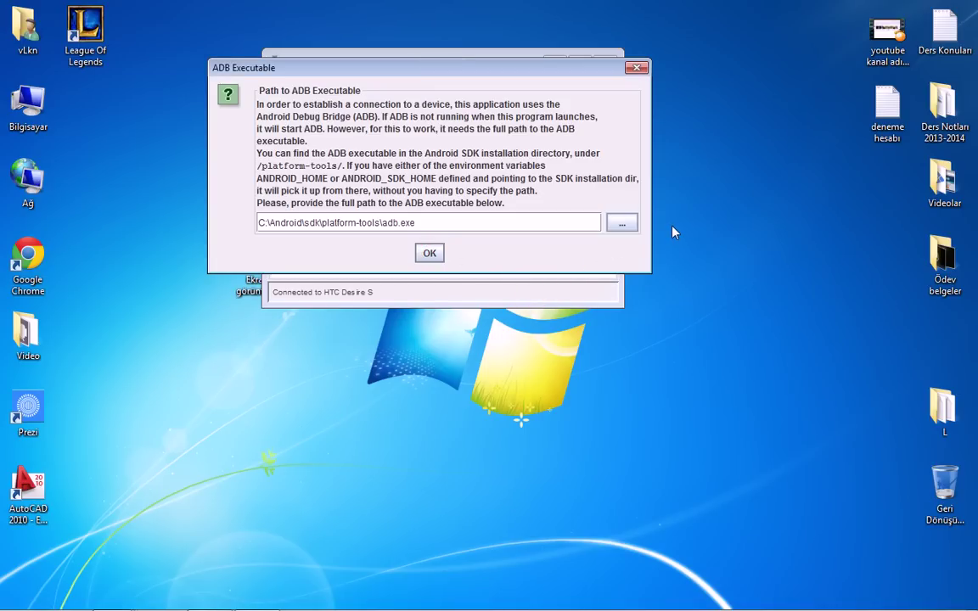
key("Return")
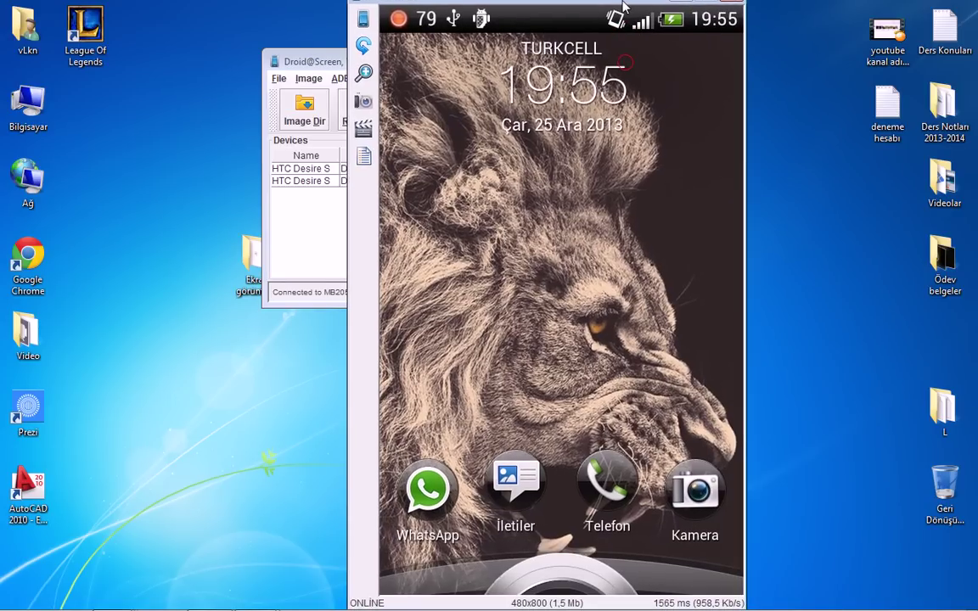
Move the HTC Desire S window fully into view and try out its orientation and rotation controls
left_click_drag(624, 4, 618, 20)
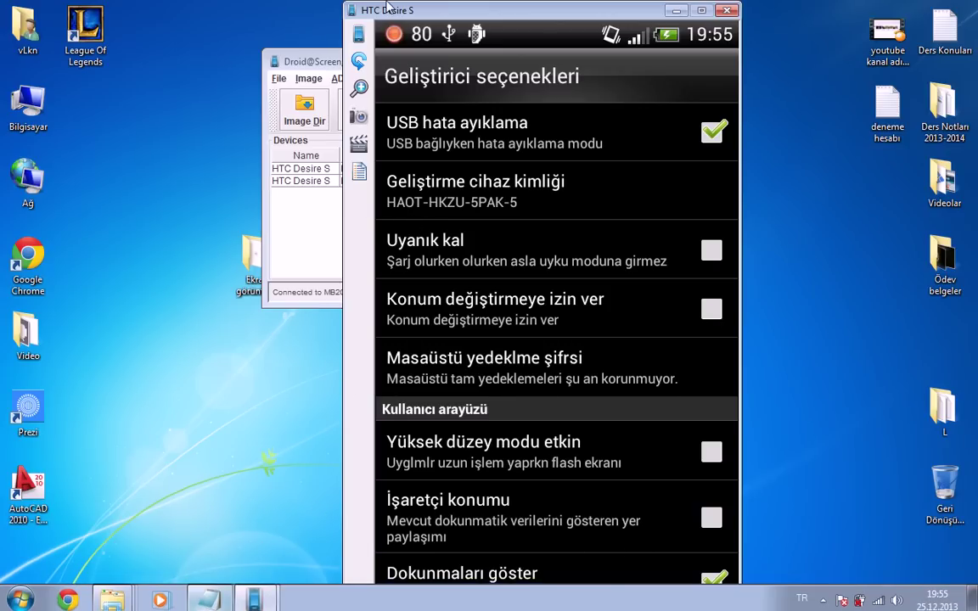
left_click_drag(455, 17, 453, 19)
left_click(355, 31)
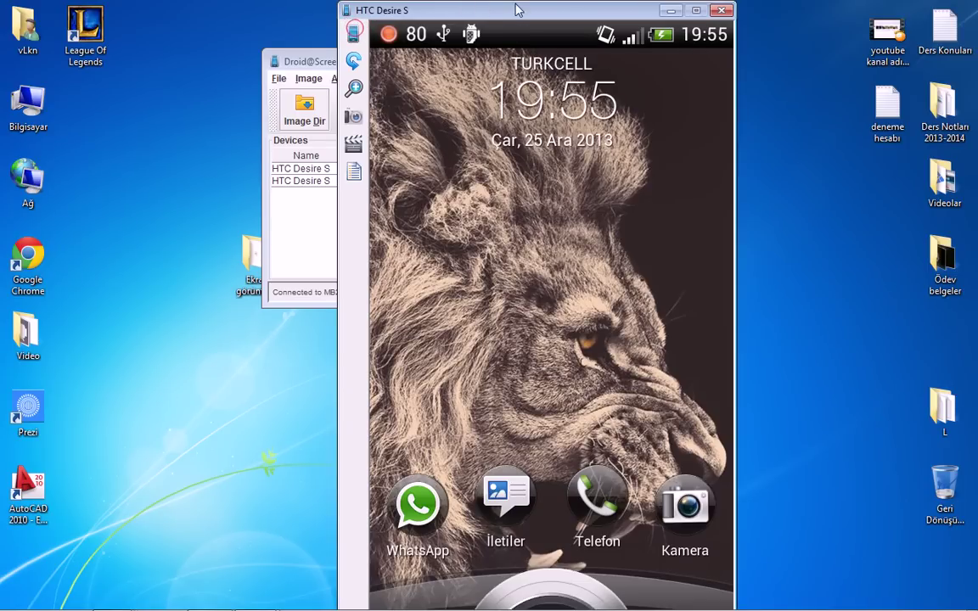
left_click_drag(518, 10, 522, 11)
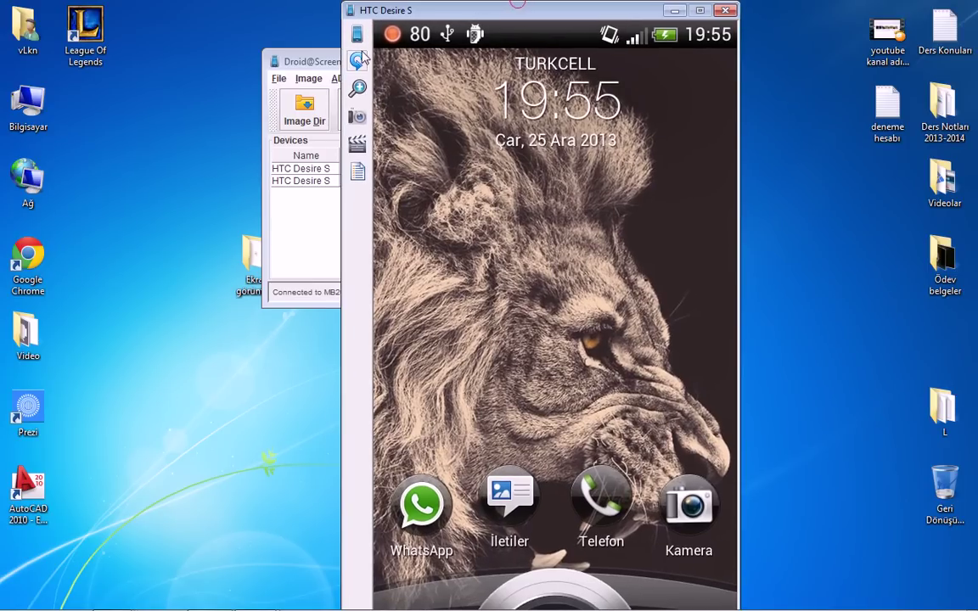
left_click(356, 63)
left_click(356, 62)
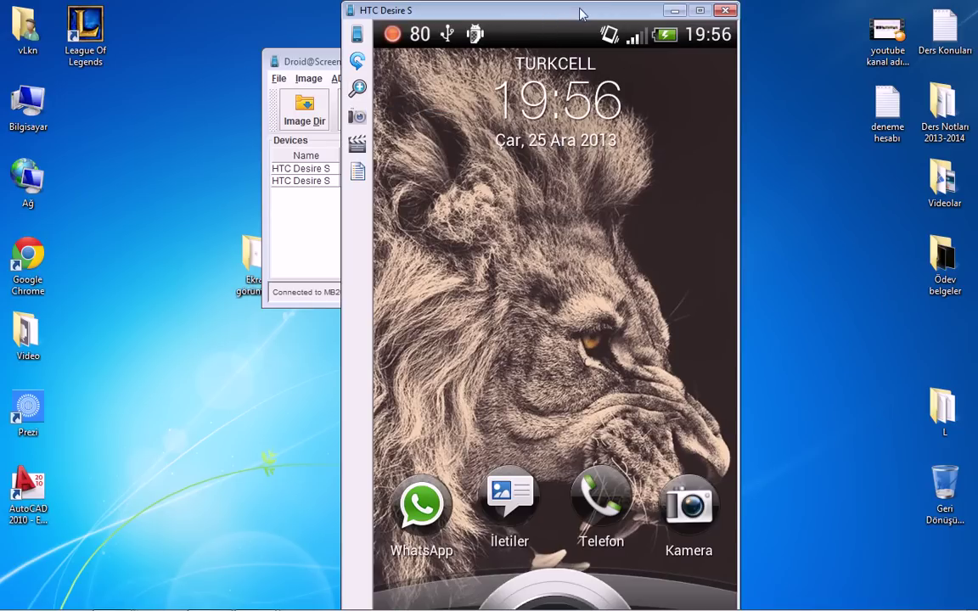
Shift the HTC Desire S window slightly toward the Droid@Screen window and view the mirror's scale options
left_click_drag(520, 11, 482, 12)
left_click(320, 88)
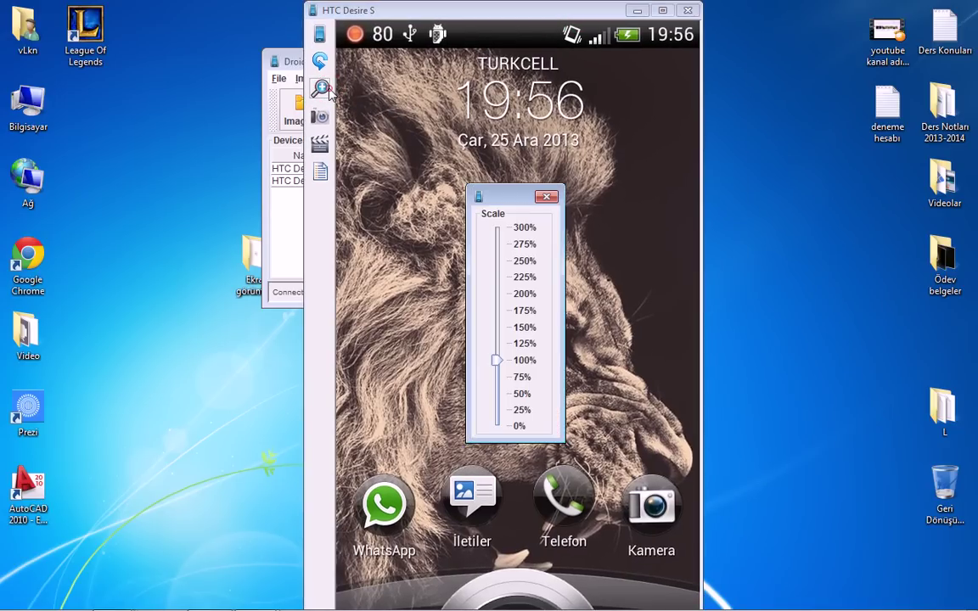
left_click_drag(521, 197, 494, 107)
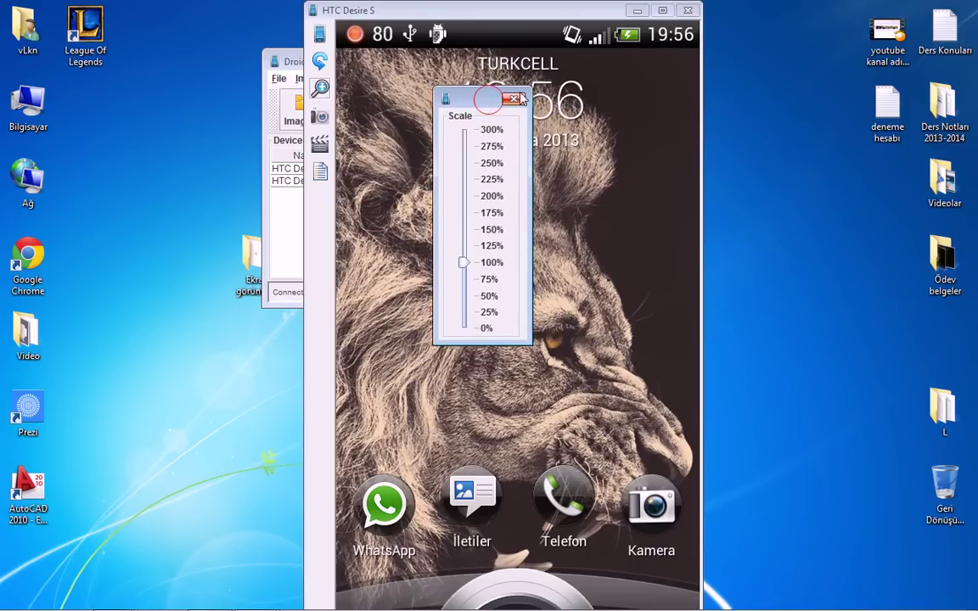
left_click(320, 116)
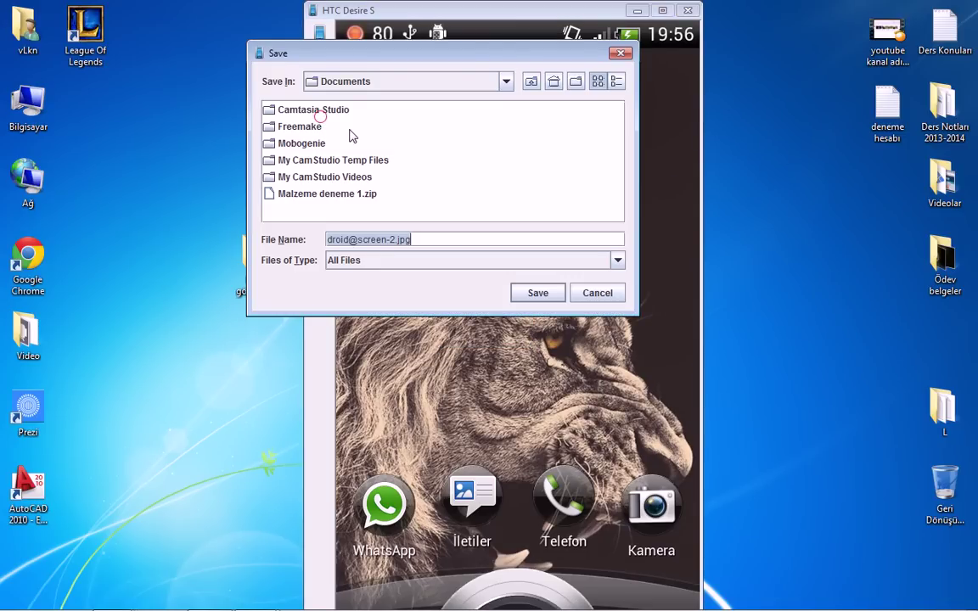
left_click(554, 81)
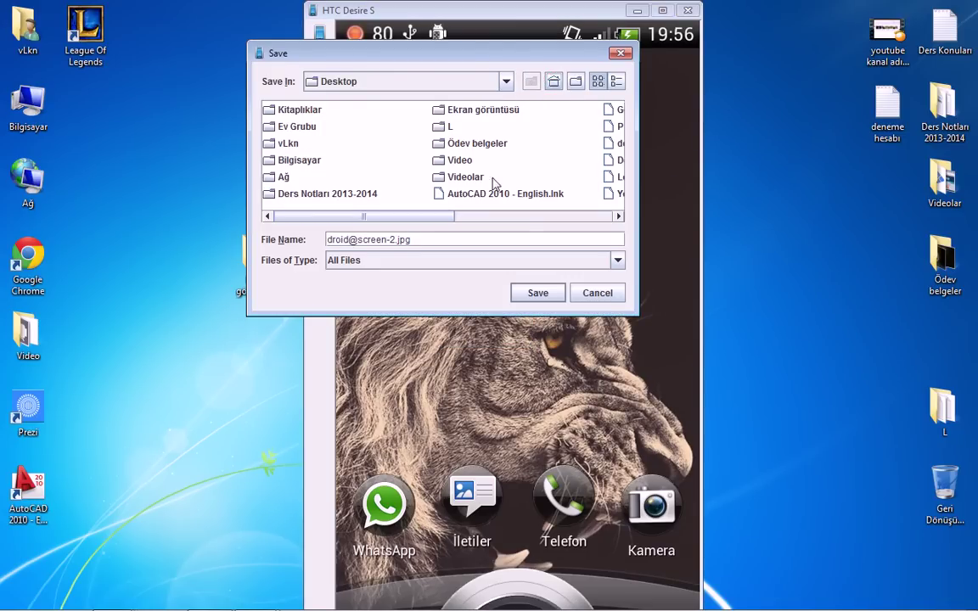
left_click(535, 293)
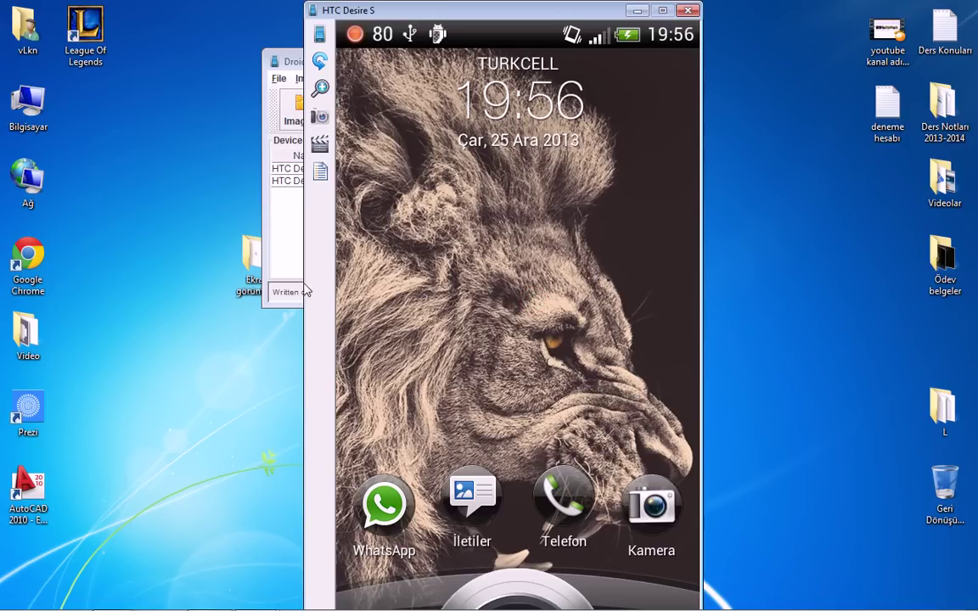
Move the droid@screen-2 image below the League Of Legends shortcut, view it in the Picasa photo viewer, and close the viewer
mouse_move(30, 562)
left_mouse_down()
mouse_move(97, 185)
mouse_move(88, 104)
left_mouse_up()
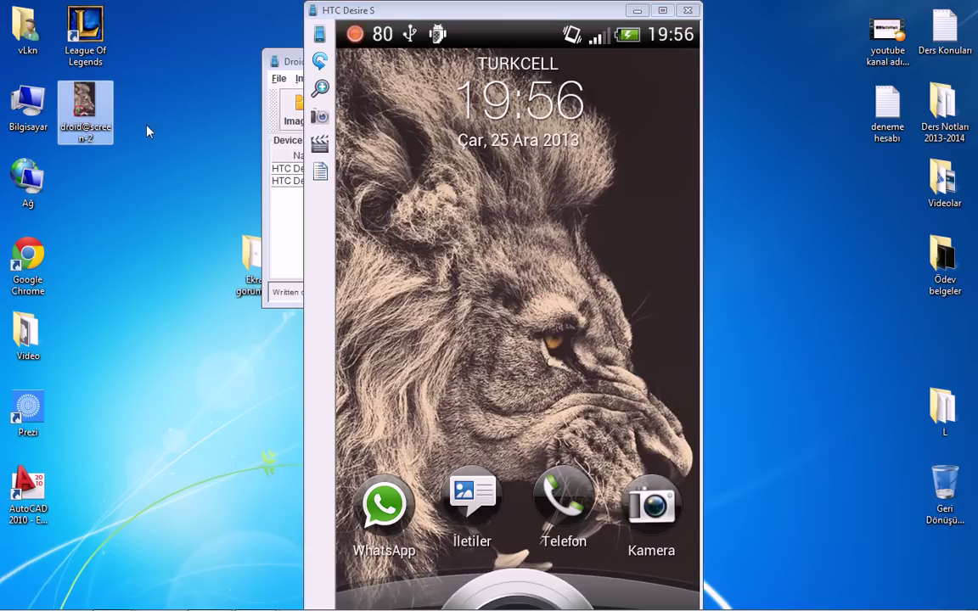
left_click(100, 85)
double_click(85, 106)
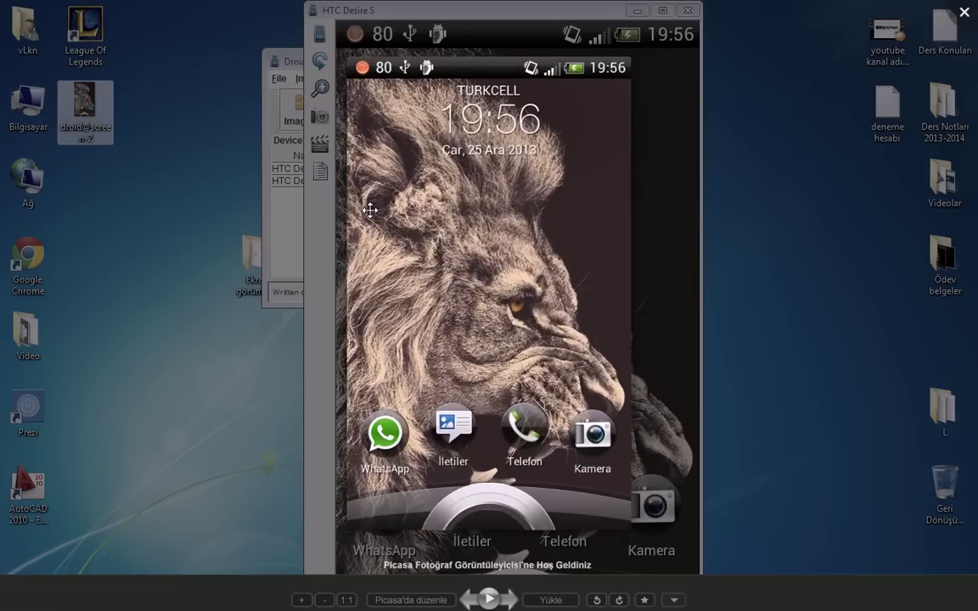
left_click_drag(370, 209, 149, 228)
left_click(965, 11)
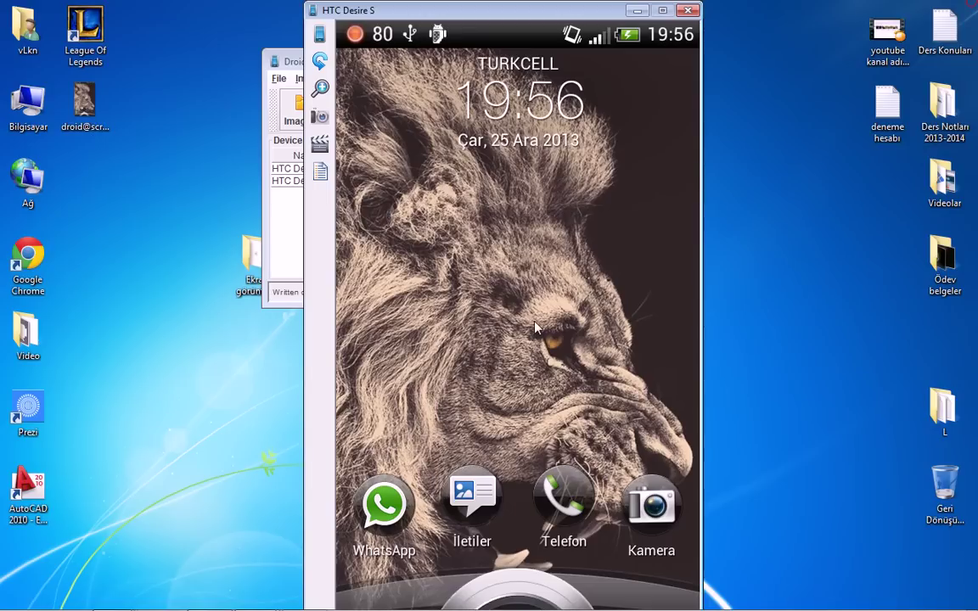
Look over the phone's Device Properties list and close it
left_click(319, 146)
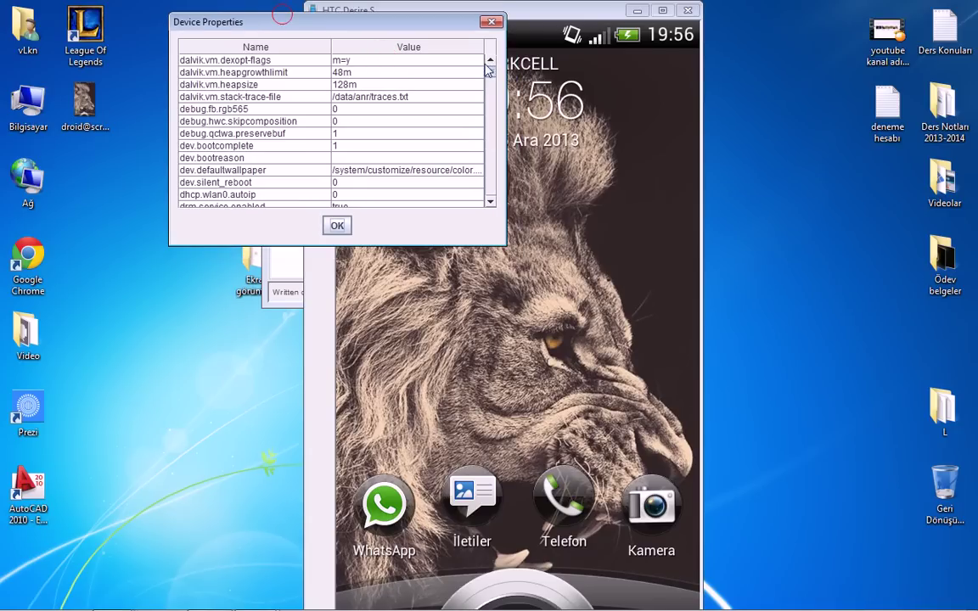
left_click_drag(490, 72, 490, 47)
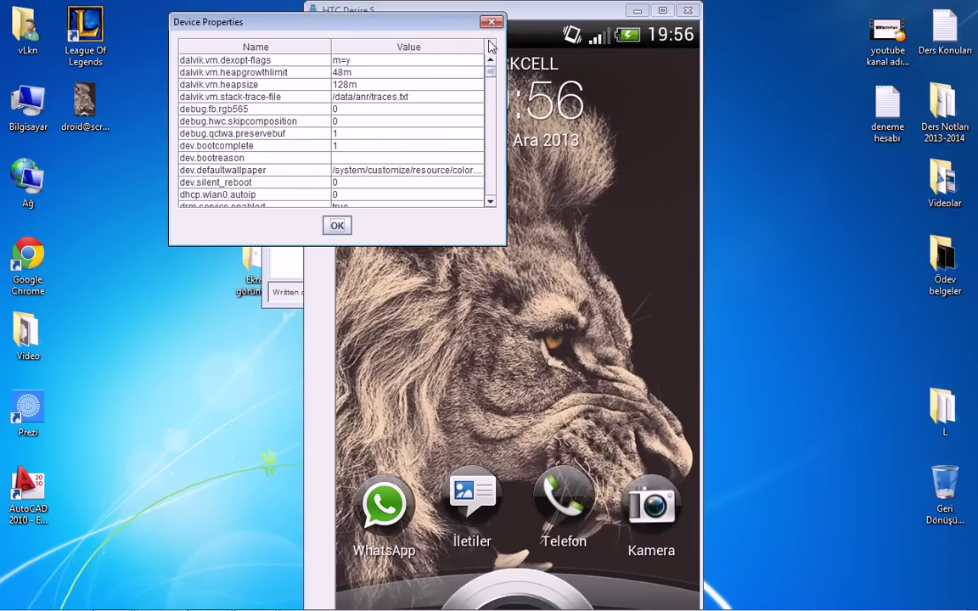
left_click(337, 225)
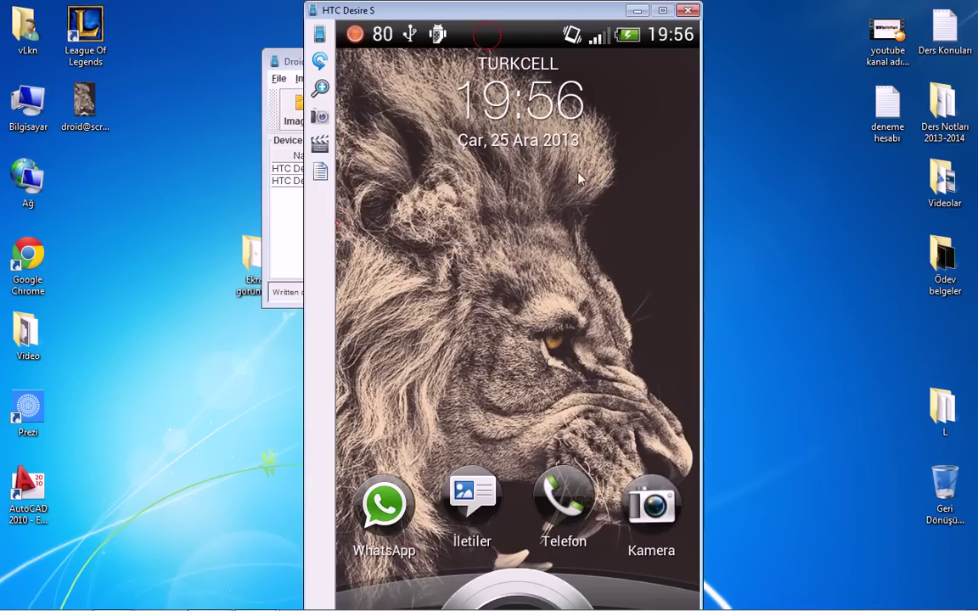
Close the HTC Desire S mirror window and quit Droid@Screen, confirming the exit
left_click(693, 10)
left_click(607, 62)
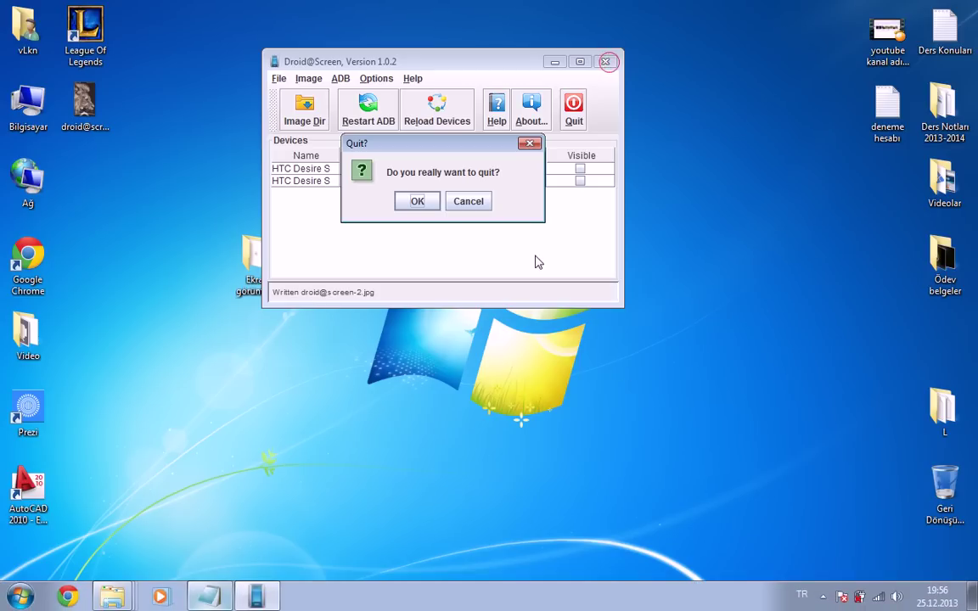
left_click(417, 200)
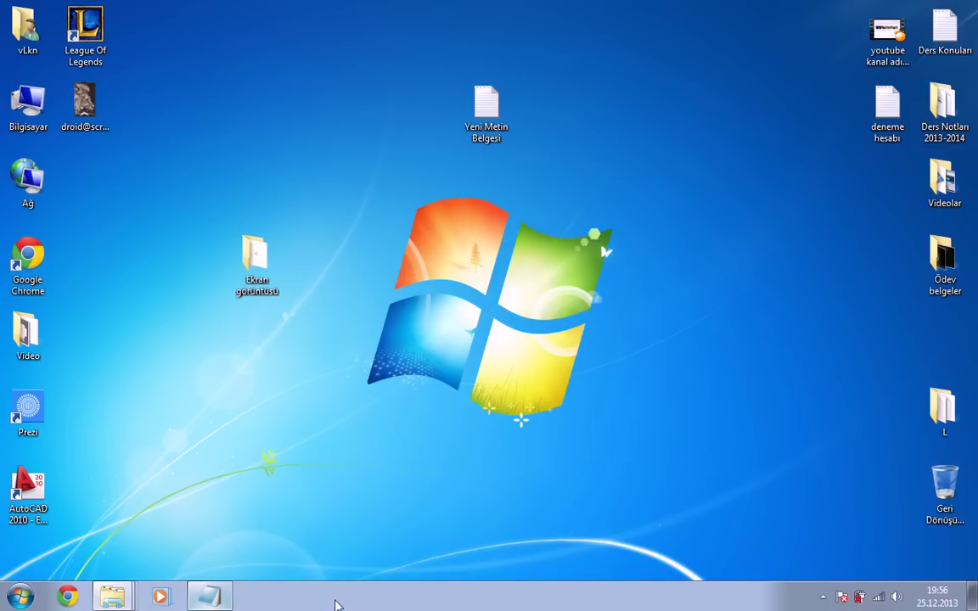
Switch to the Yeni Metin Belgesi notes in Notepad and reposition their window on the desktop
left_click(205, 600)
left_click_drag(473, 52, 451, 59)
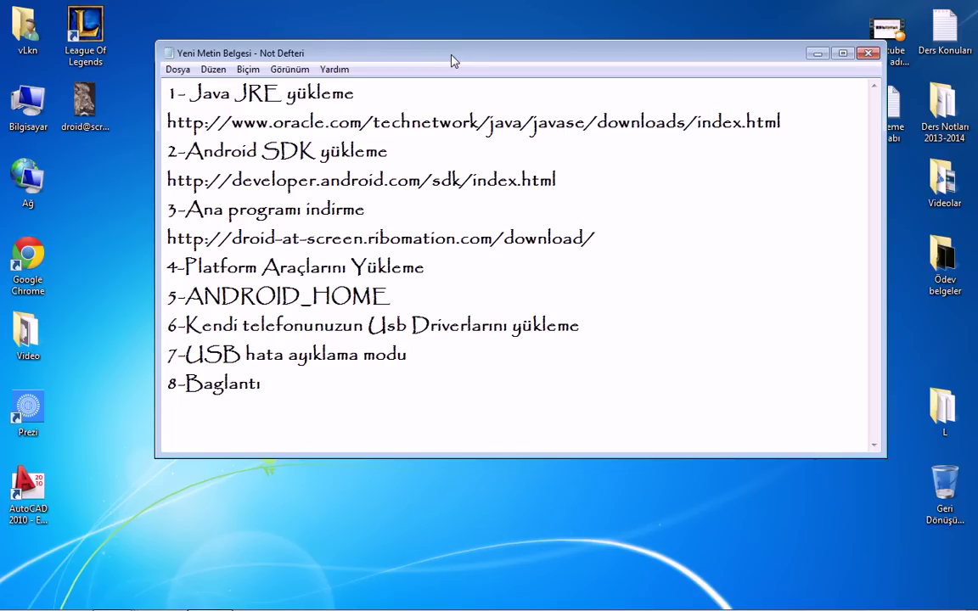